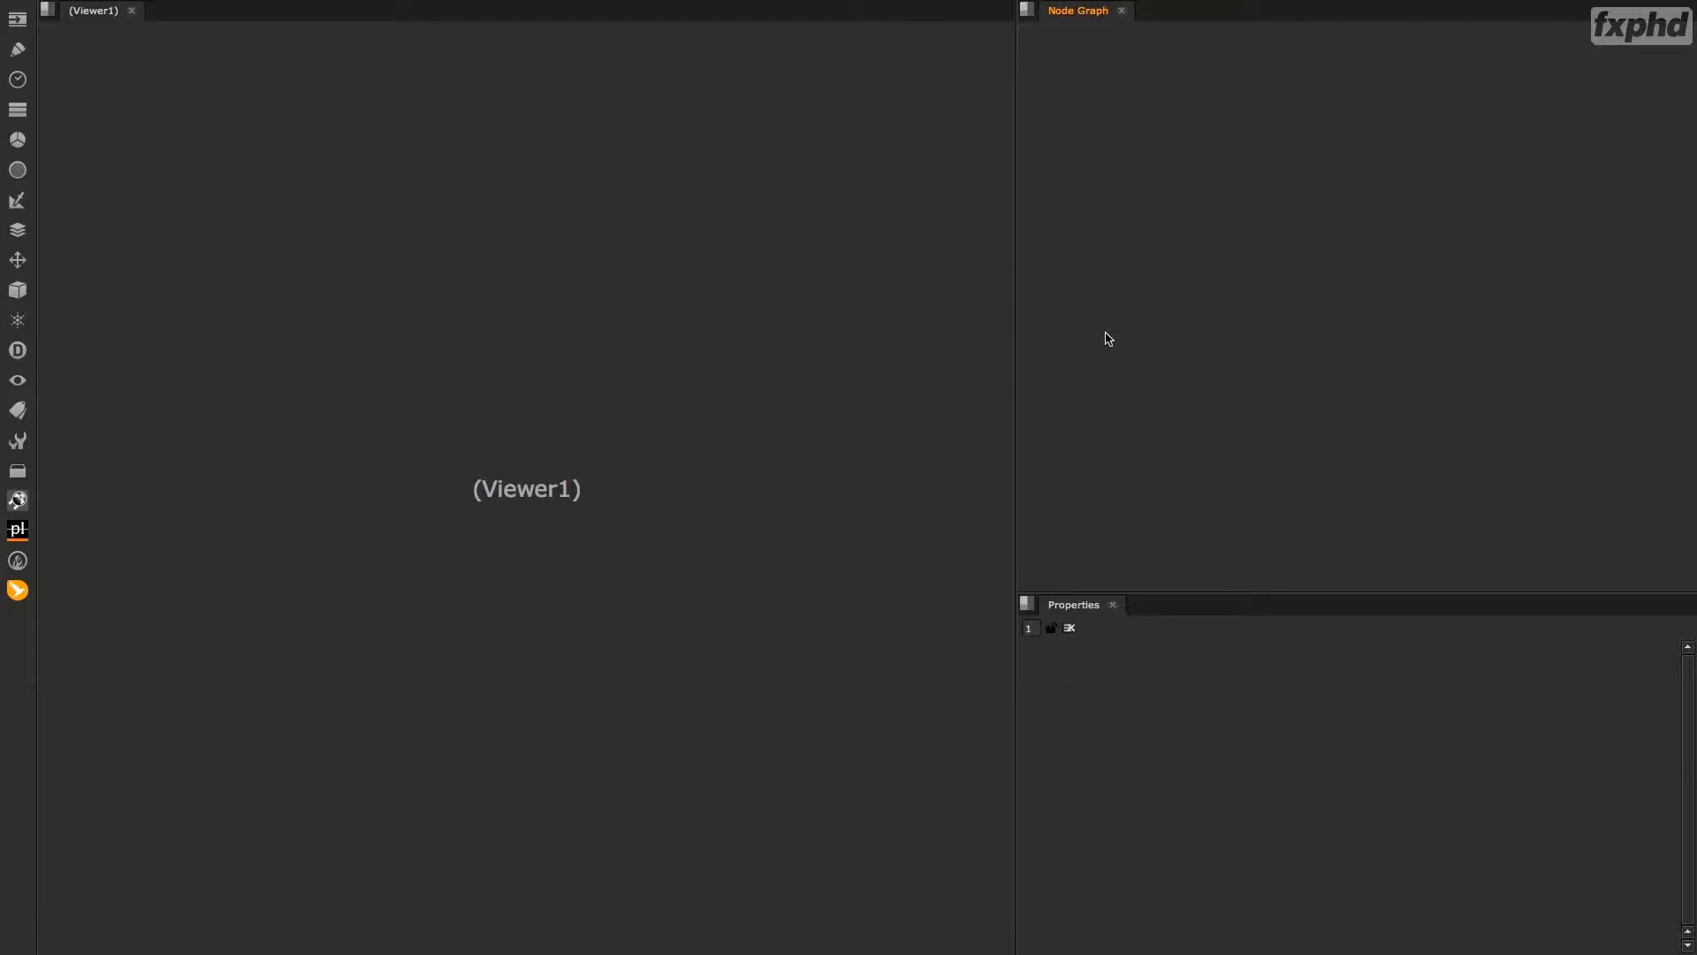
# Add a Grain node to the empty node graph.
pyautogui.press('Tab')
pyautogui.write('Grain')
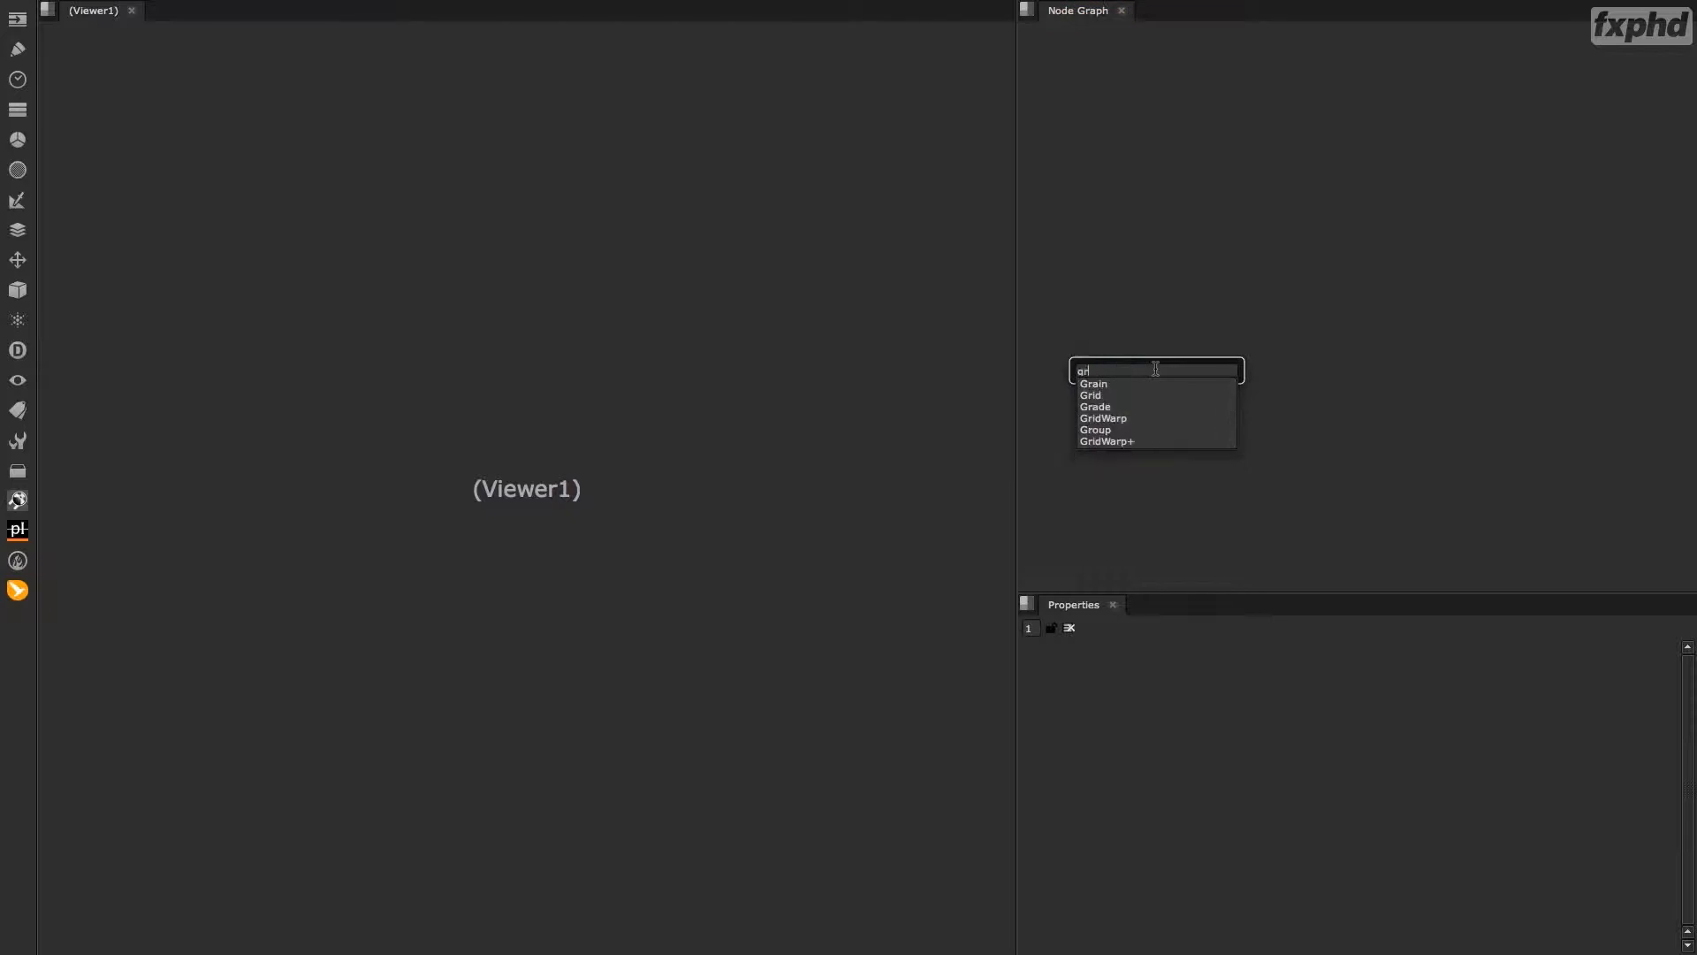
pyautogui.press('Return')
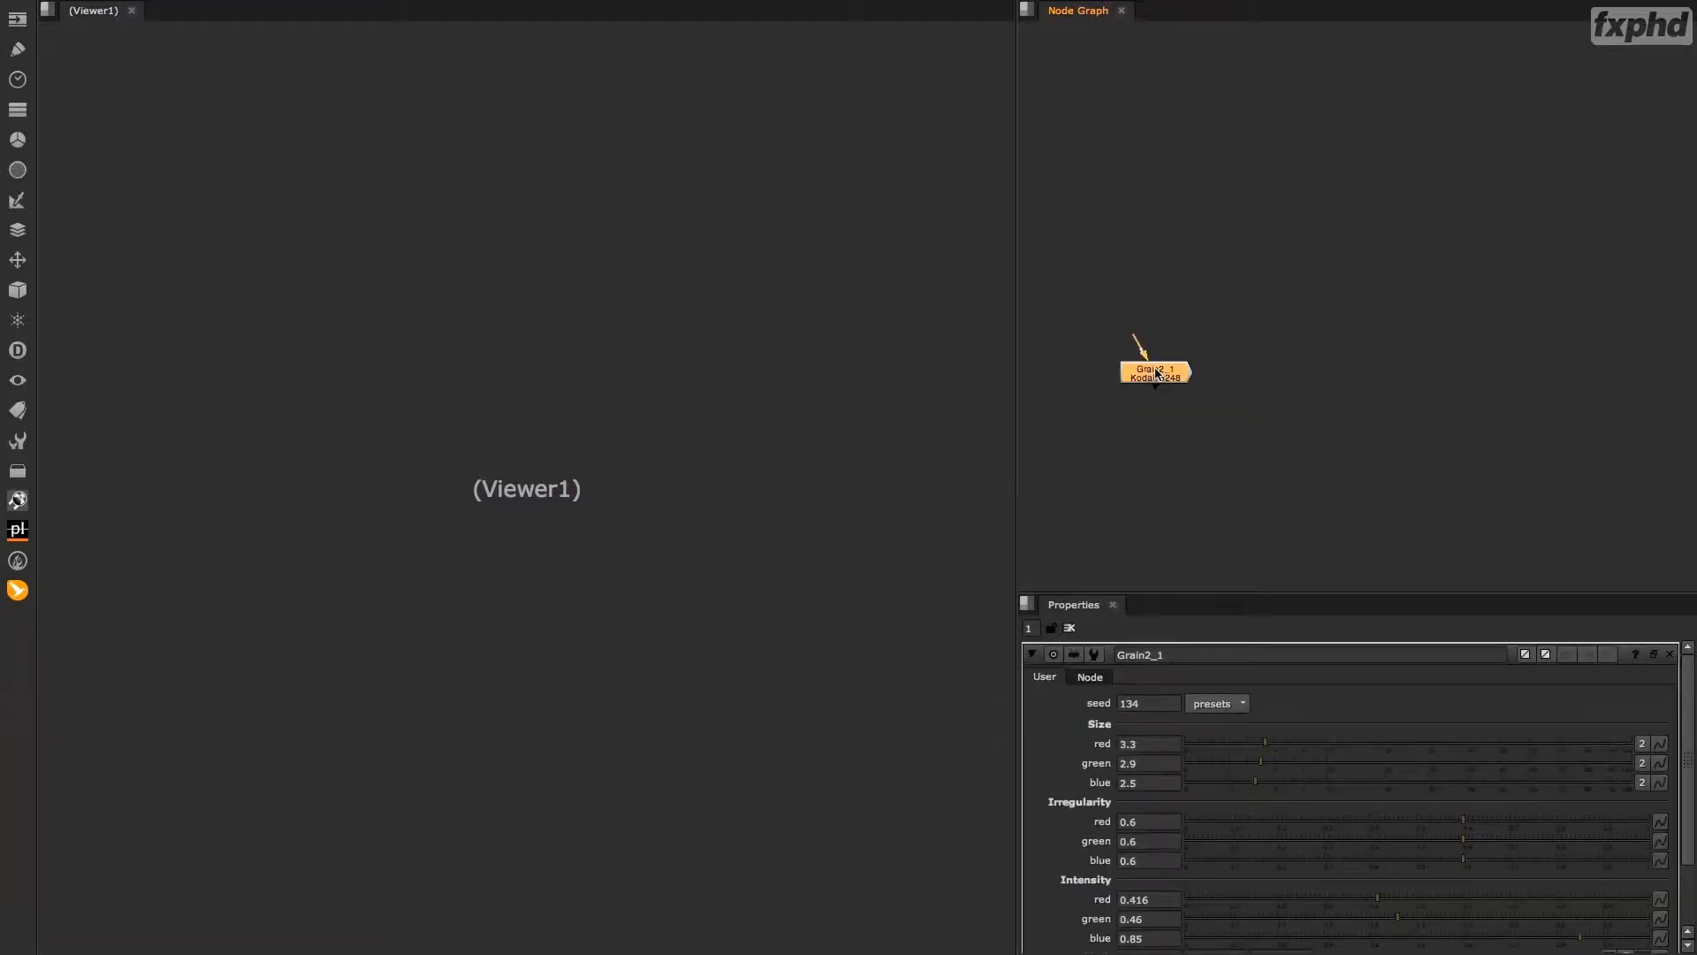
# Add a Constant node feeding the Grain node, align it directly above, and set its color to 0.18.
pyautogui.press('Tab')
pyautogui.write('Constant')
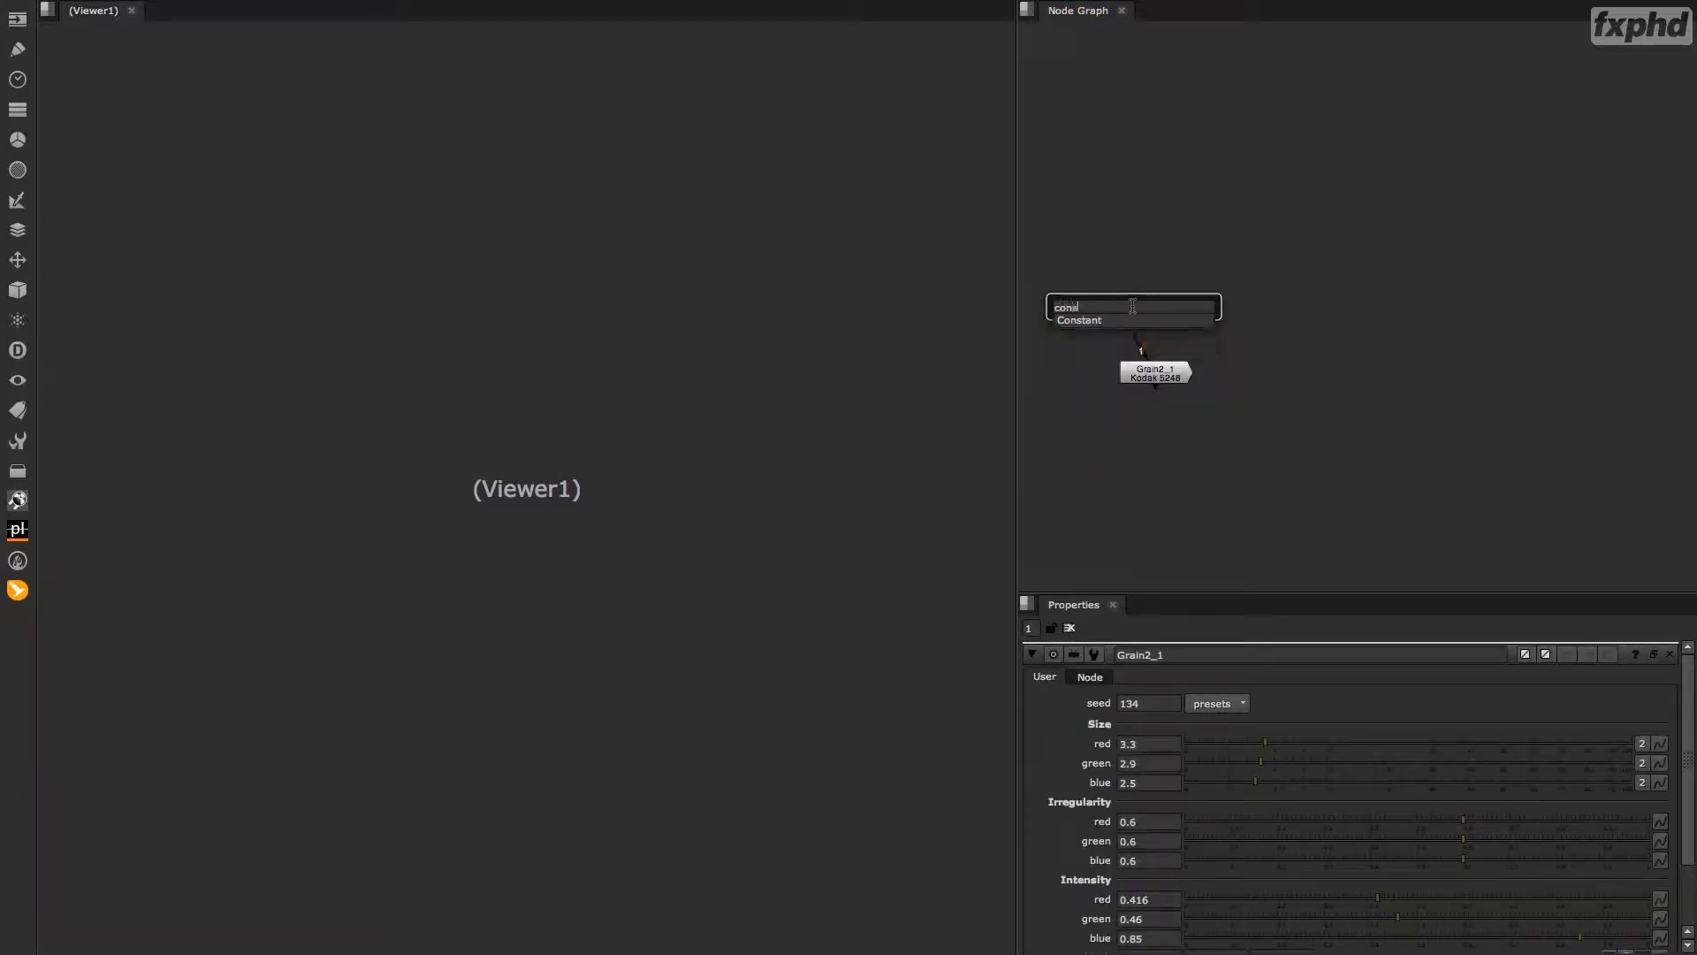
pyautogui.press('Return')
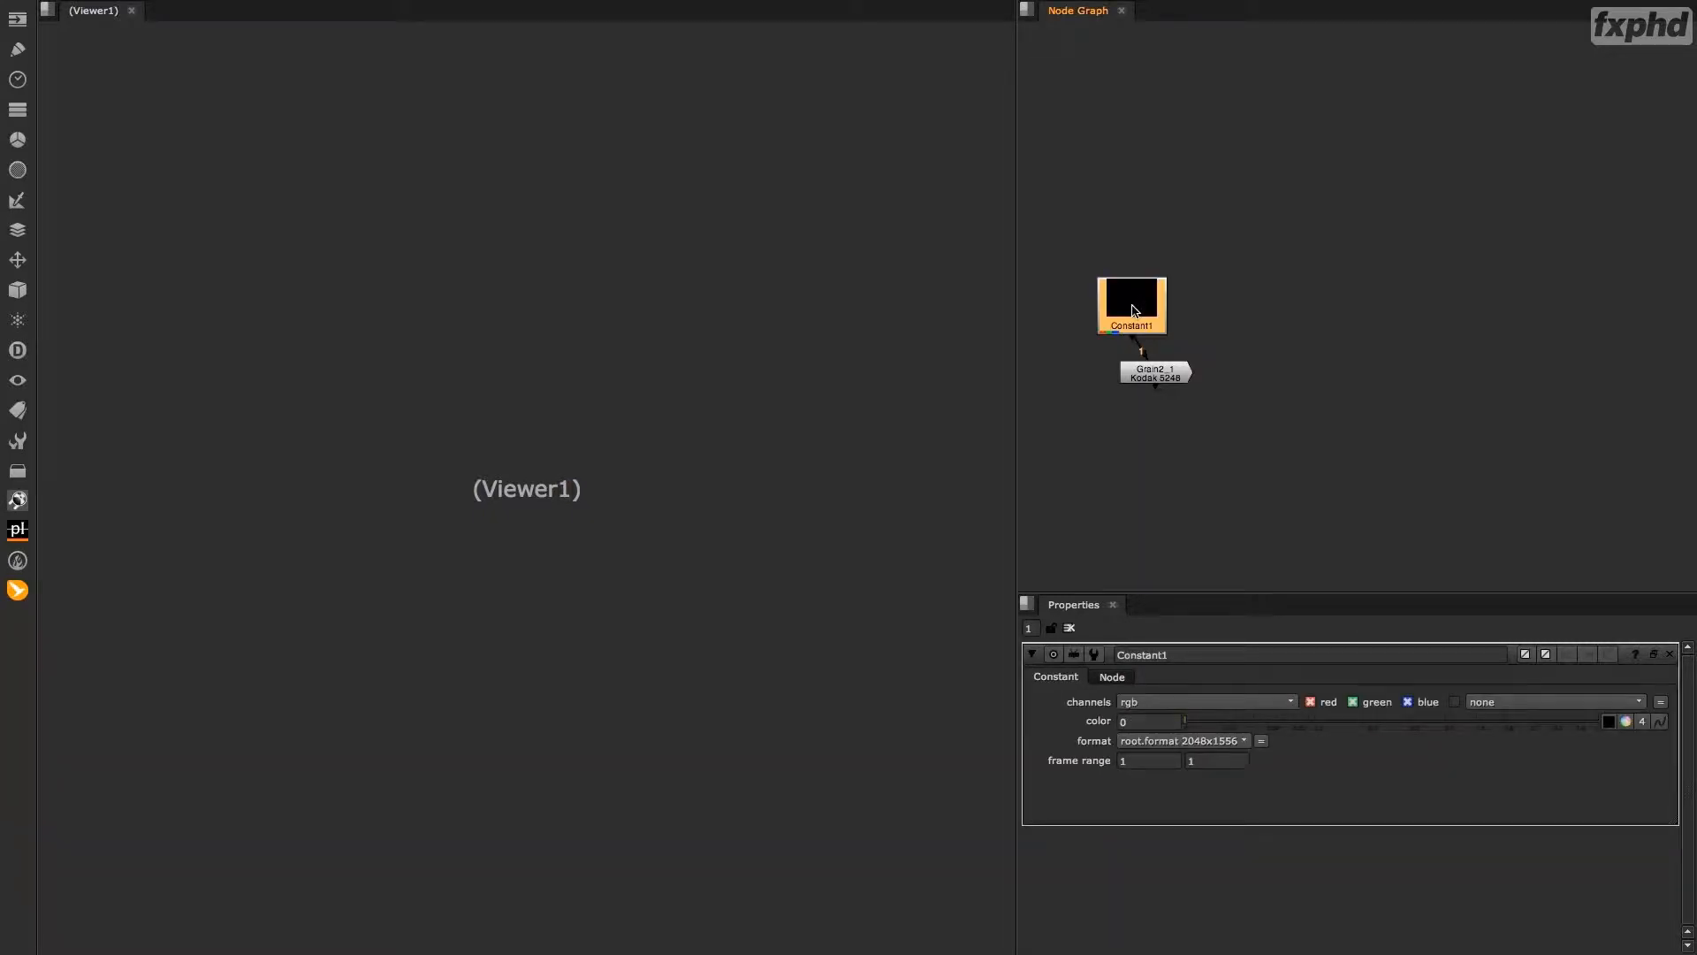
pyautogui.moveTo(1145, 364); pyautogui.dragTo(1148, 302)
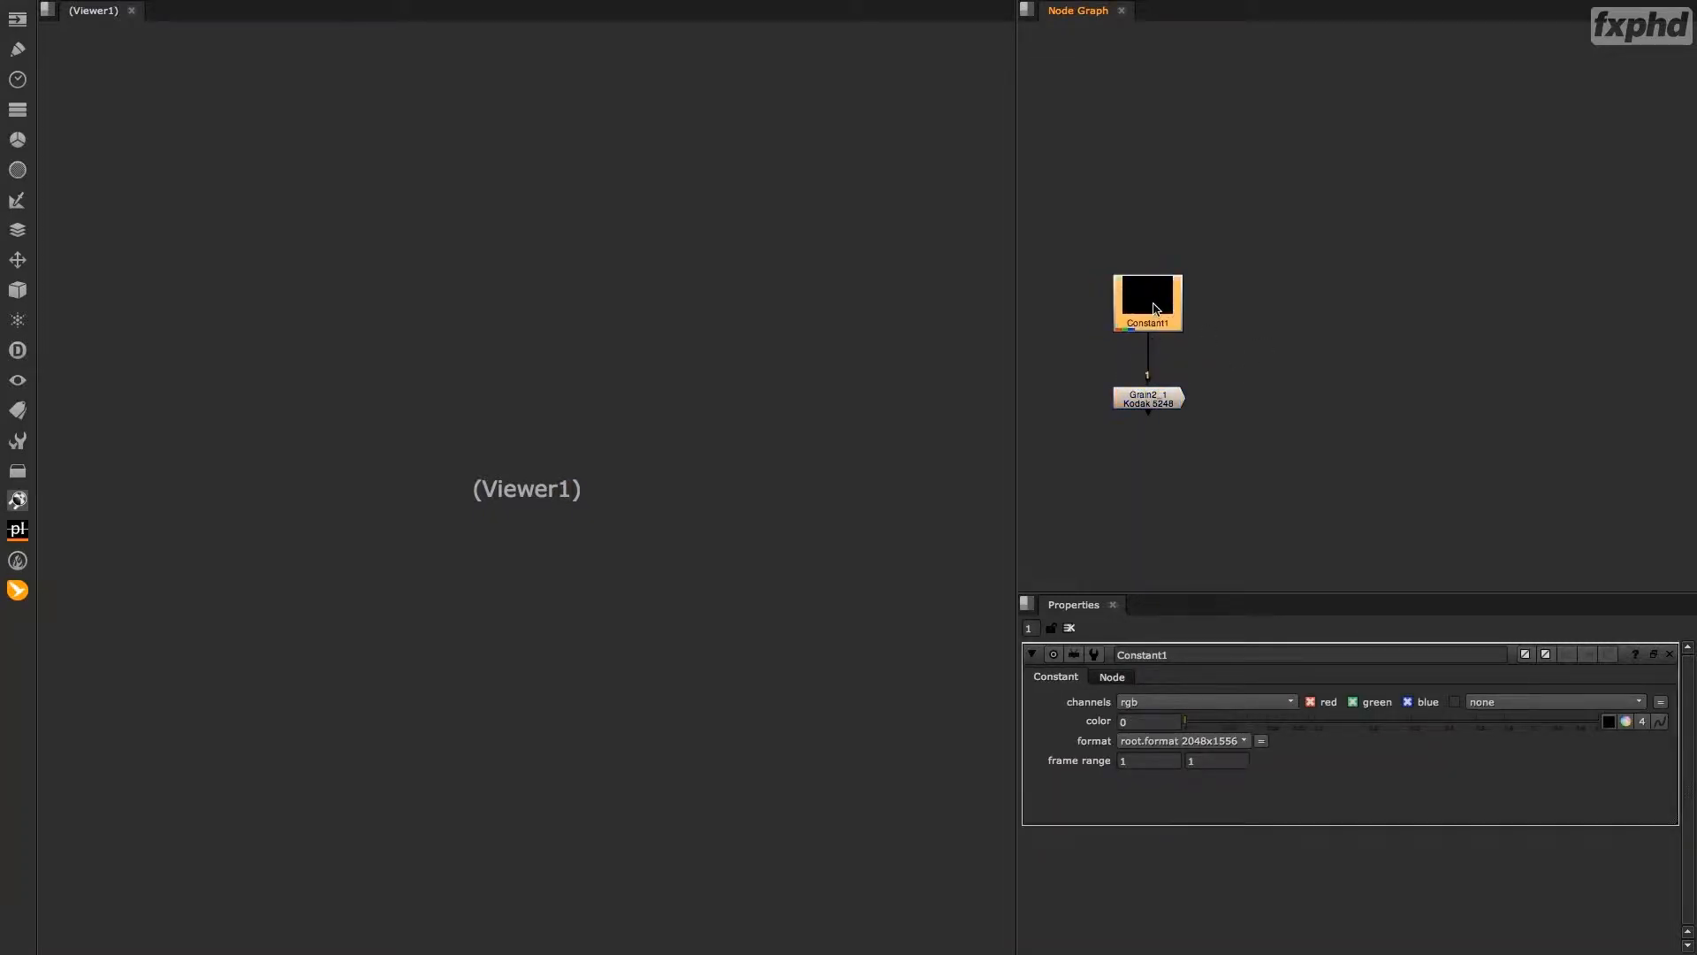
pyautogui.click(1155, 722)
pyautogui.press('Return')
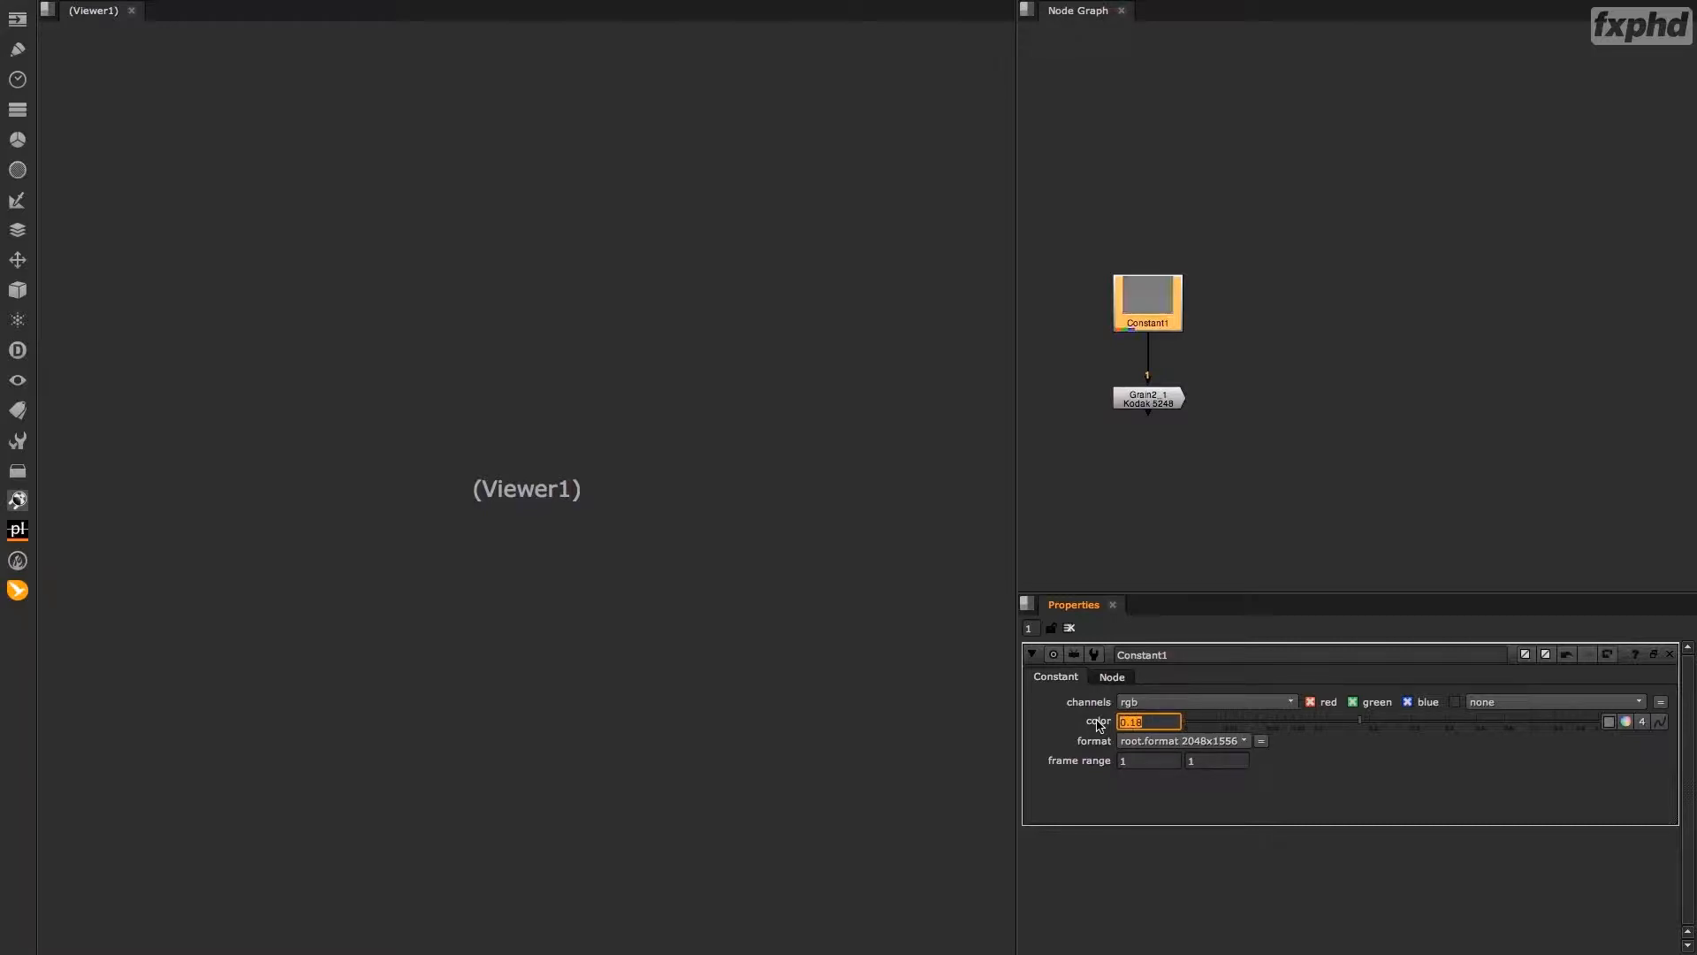
# View the Grain node's output and turn off "Apply only through alpha" in its mask settings.
pyautogui.click(1147, 404)
pyautogui.press('1')
pyautogui.doubleClick(1147, 404)
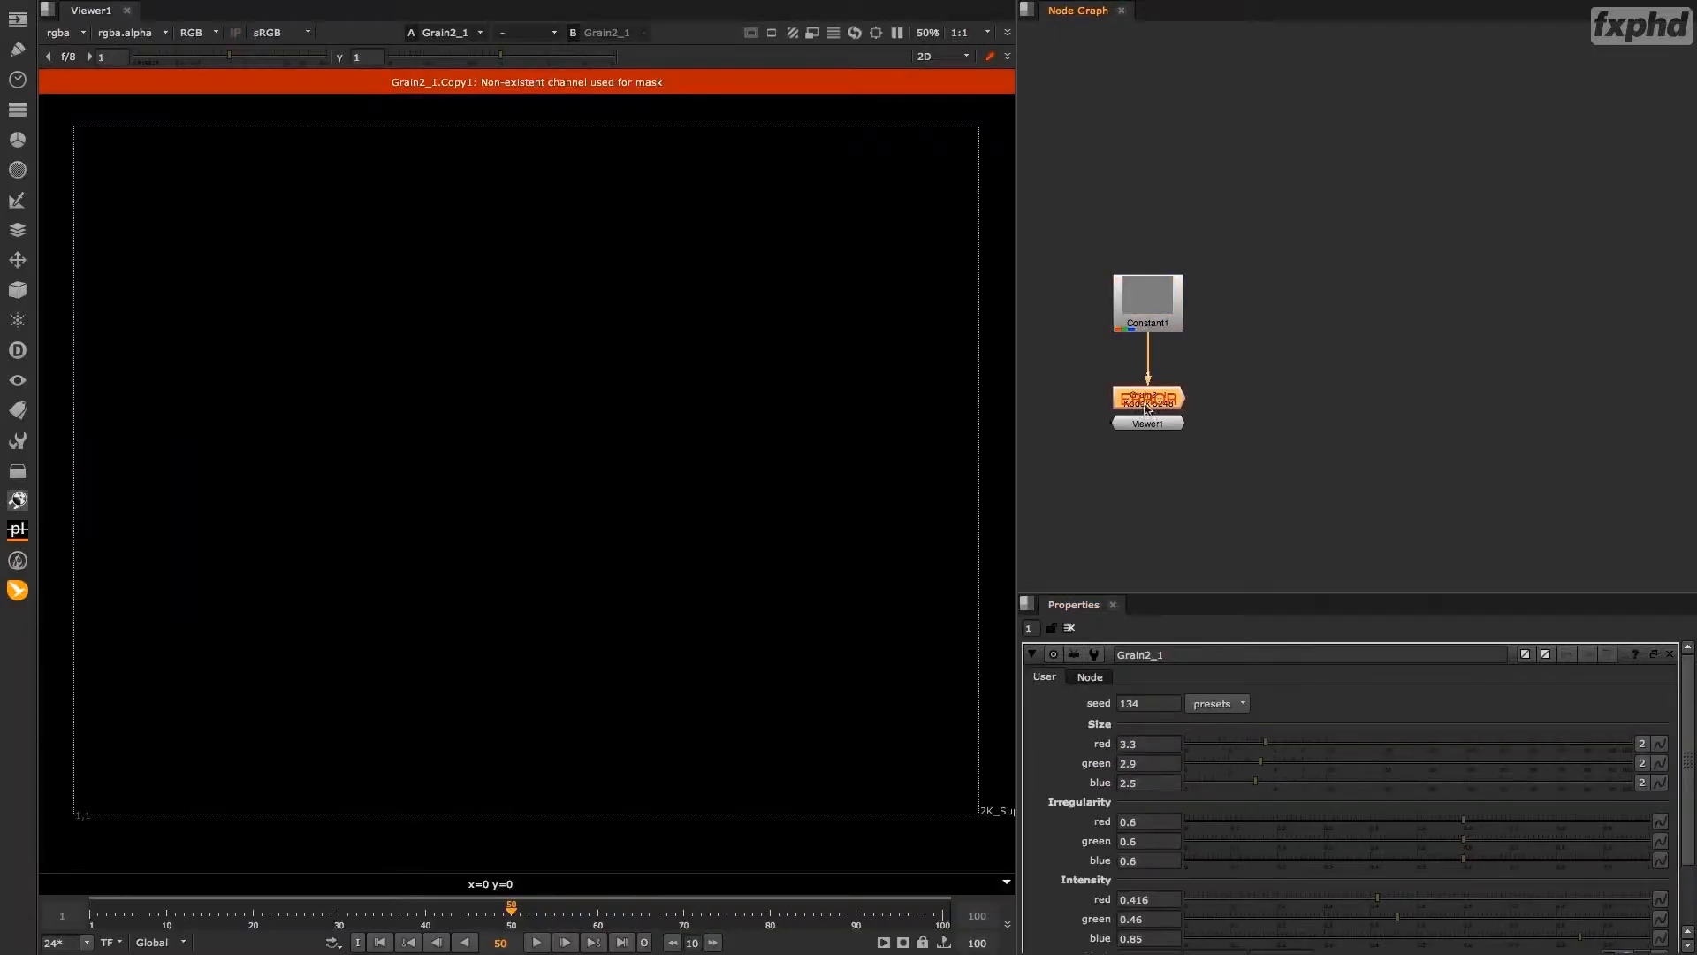
pyautogui.scroll(-3, 1145, 806)
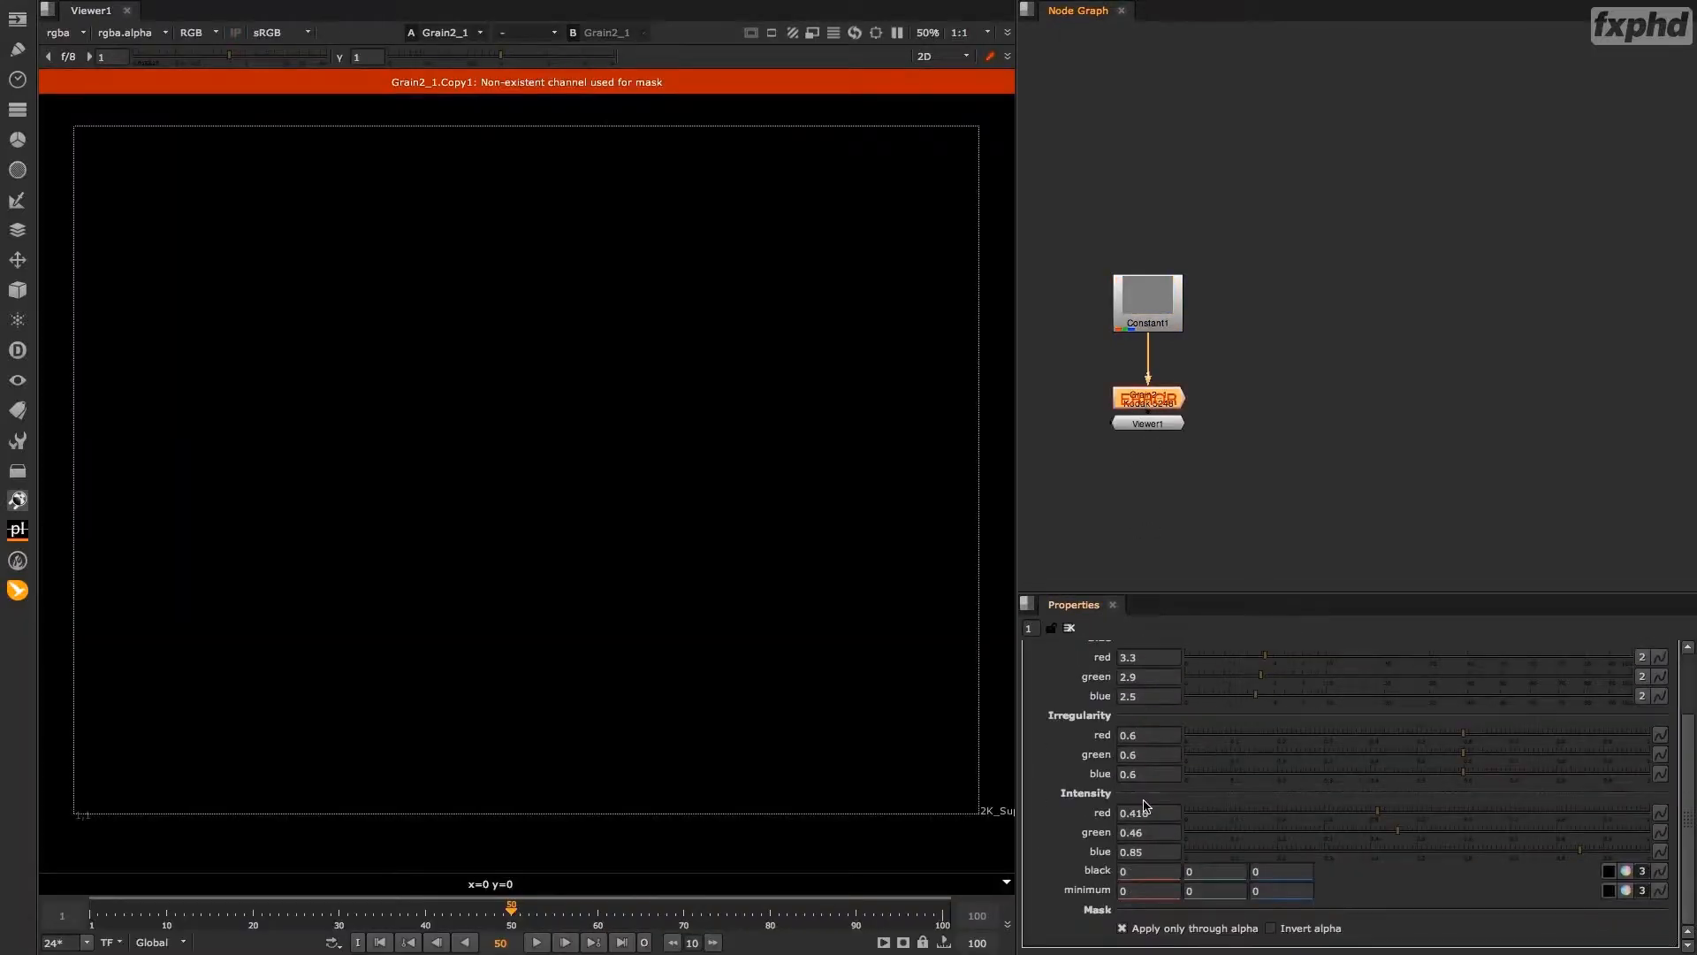
pyautogui.click(1123, 928)
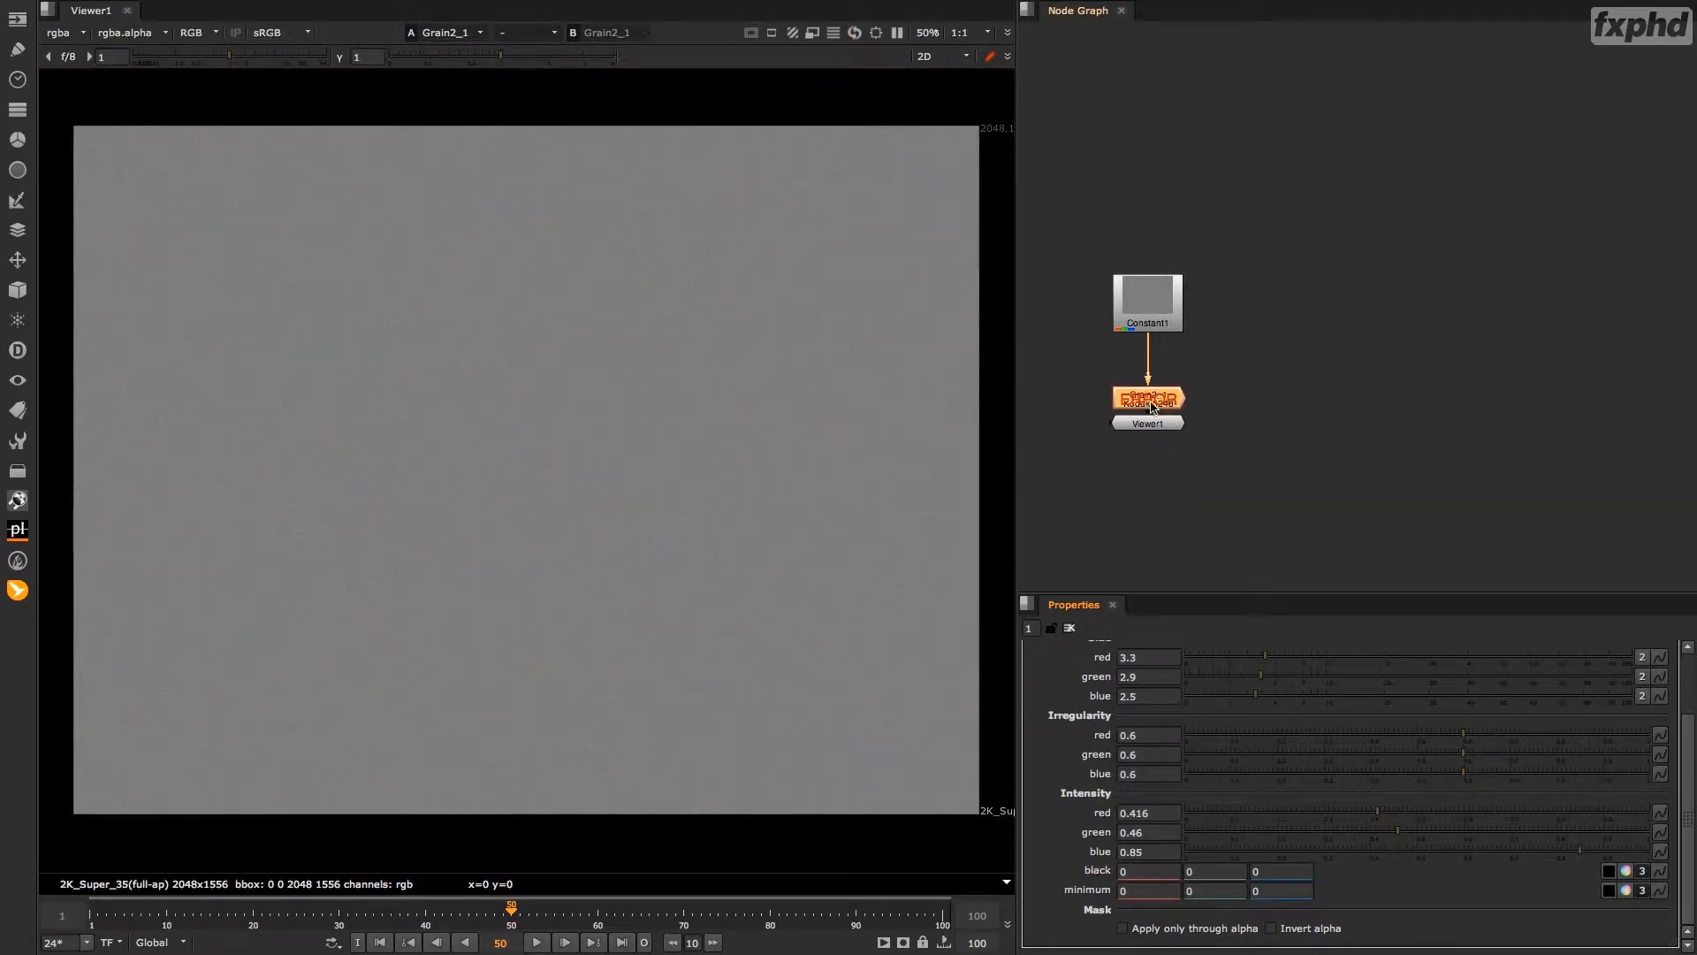
# Set the playback out point at frame 50 and play the range to examine the grain up close.
pyautogui.scroll(2, 1190, 793)
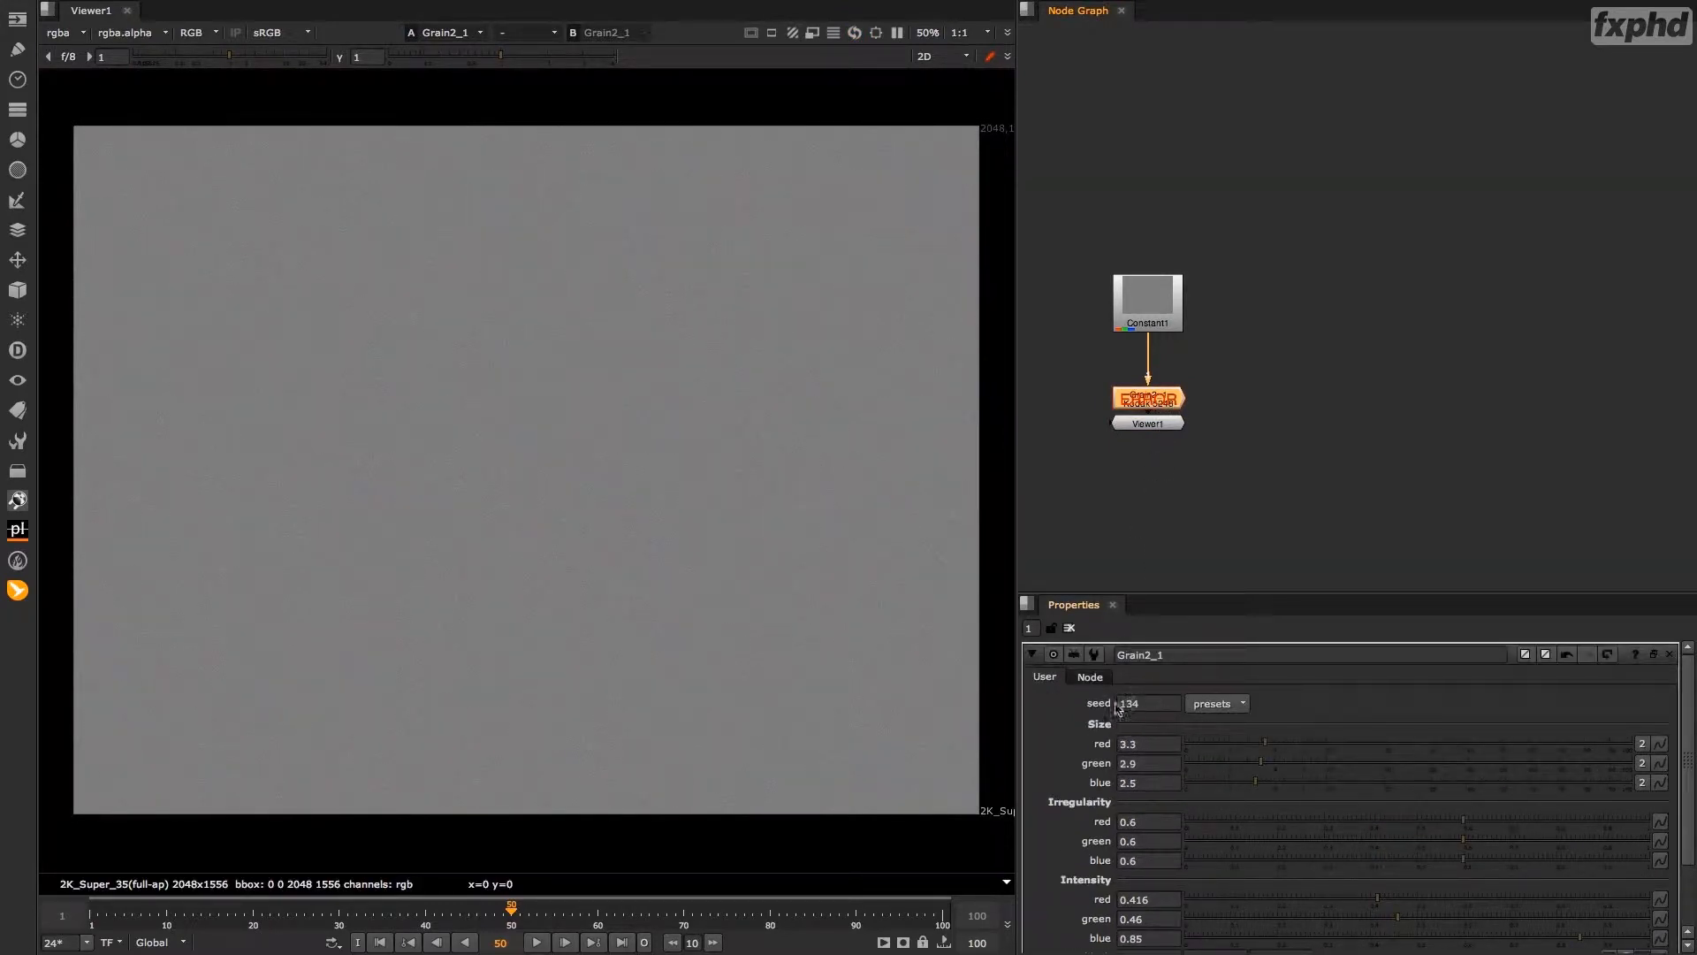
pyautogui.scroll(5, 595, 485)
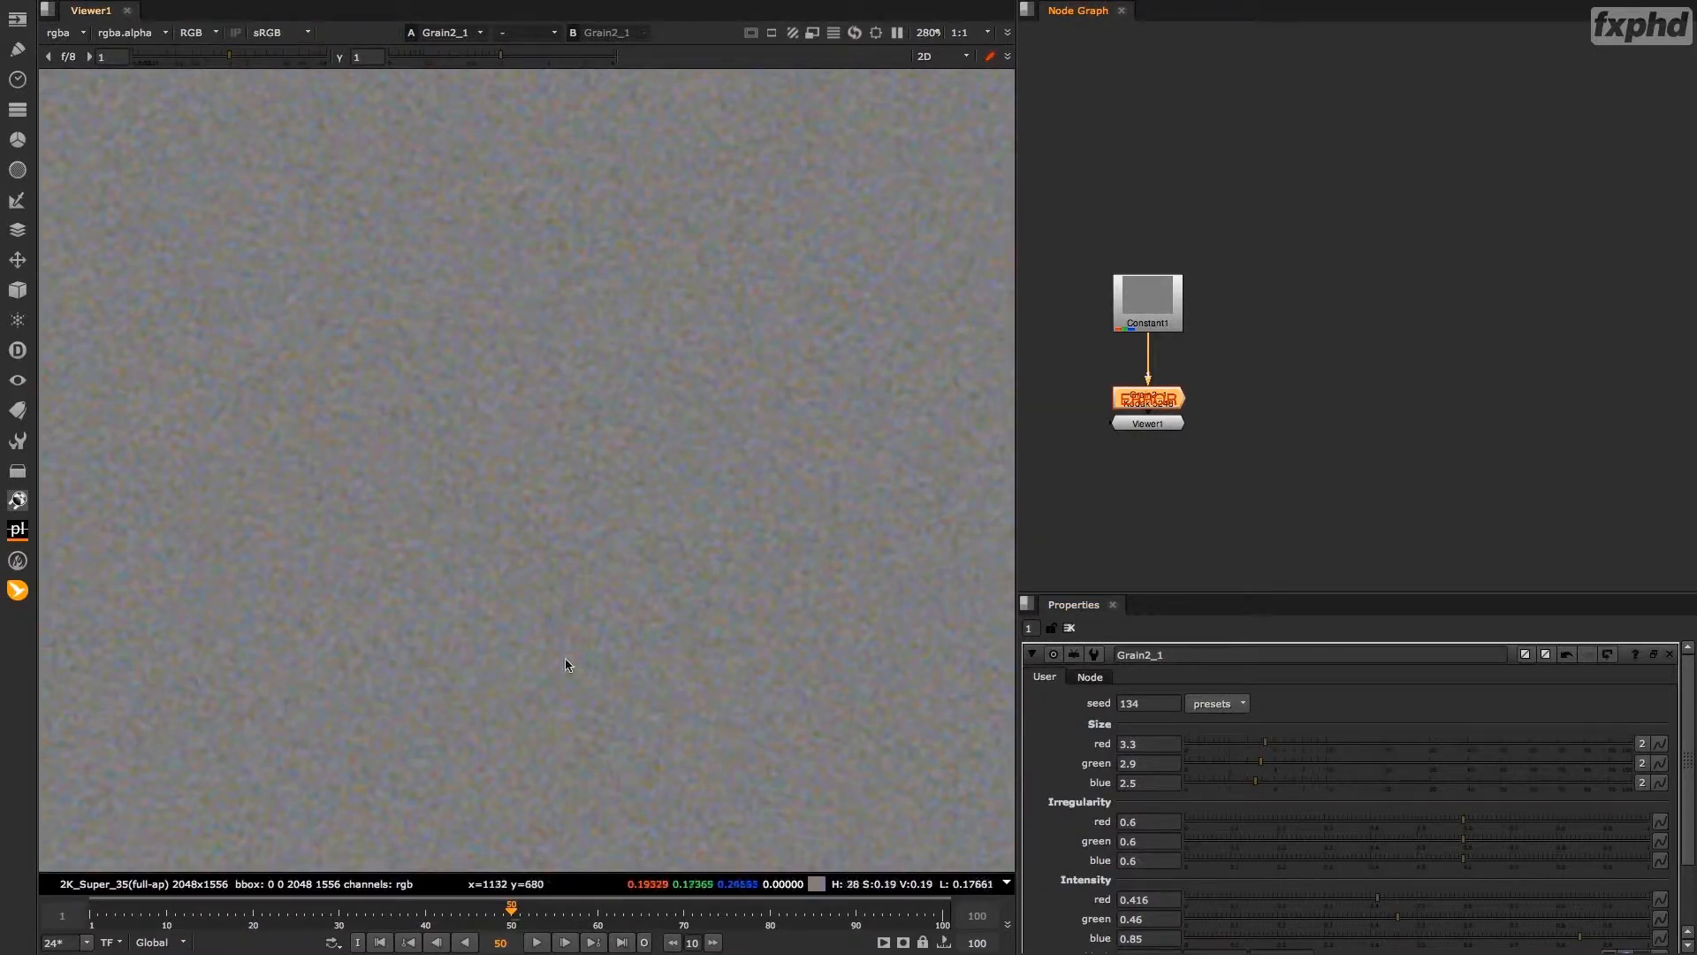
pyautogui.click(511, 910)
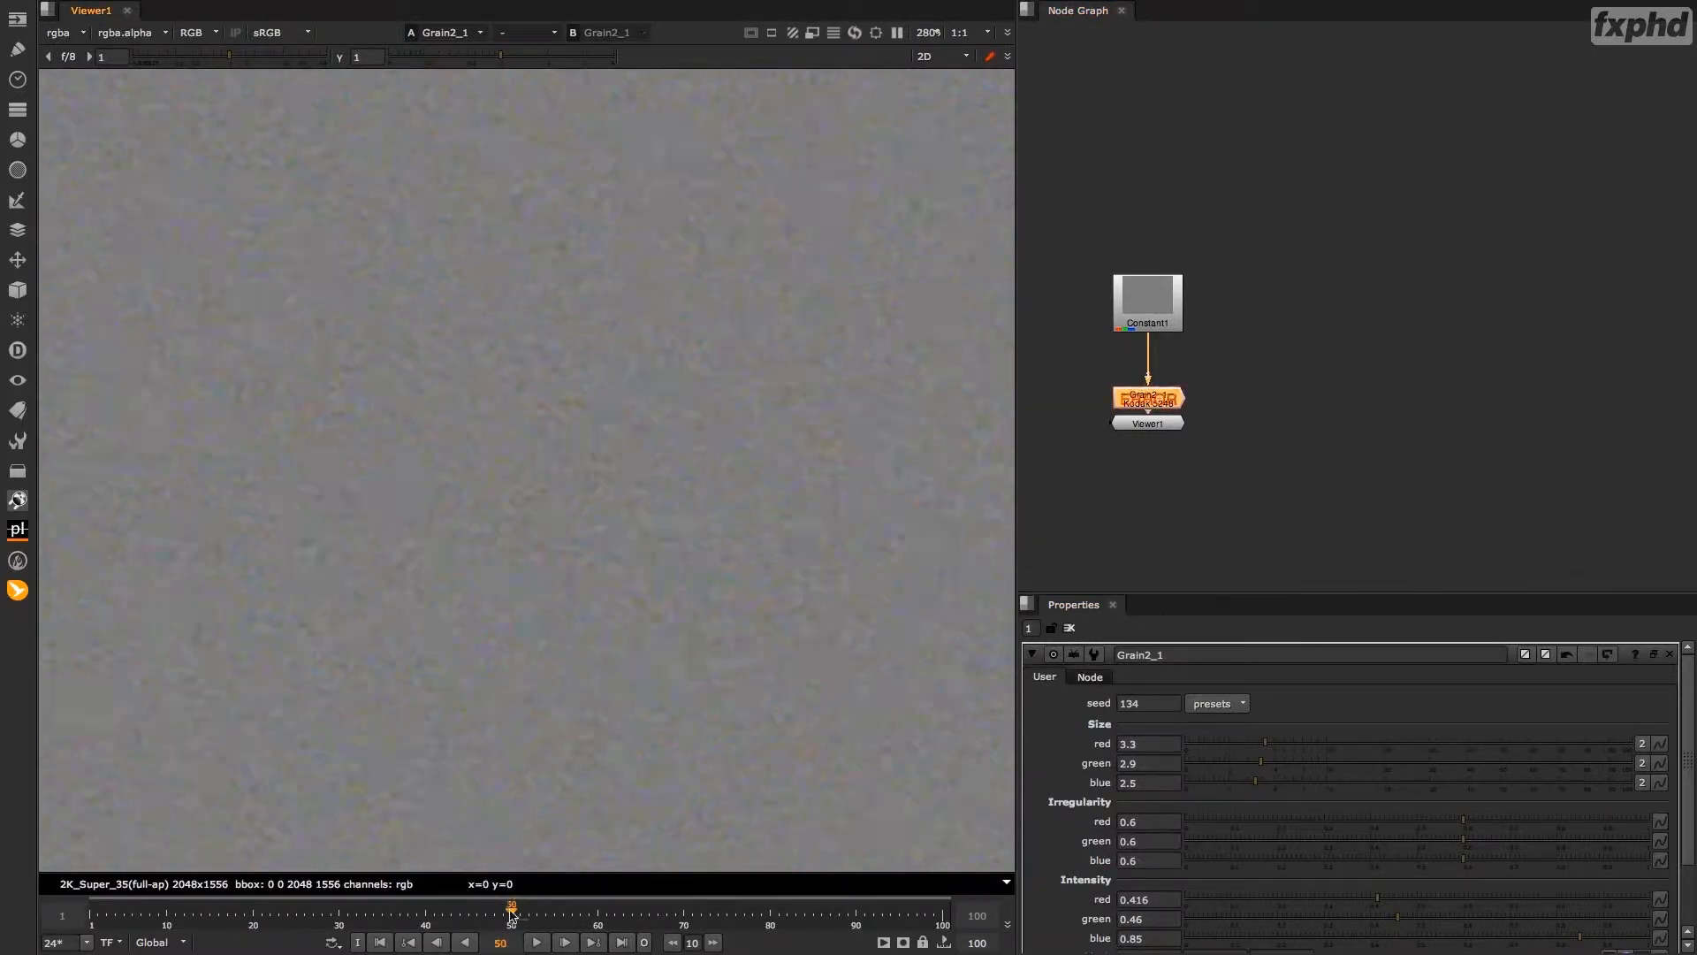
pyautogui.moveTo(511, 912)
pyautogui.mouseDown()
pyautogui.moveTo(416, 912)
pyautogui.moveTo(512, 913)
pyautogui.mouseUp()
pyautogui.press('o')
pyautogui.click(536, 943)
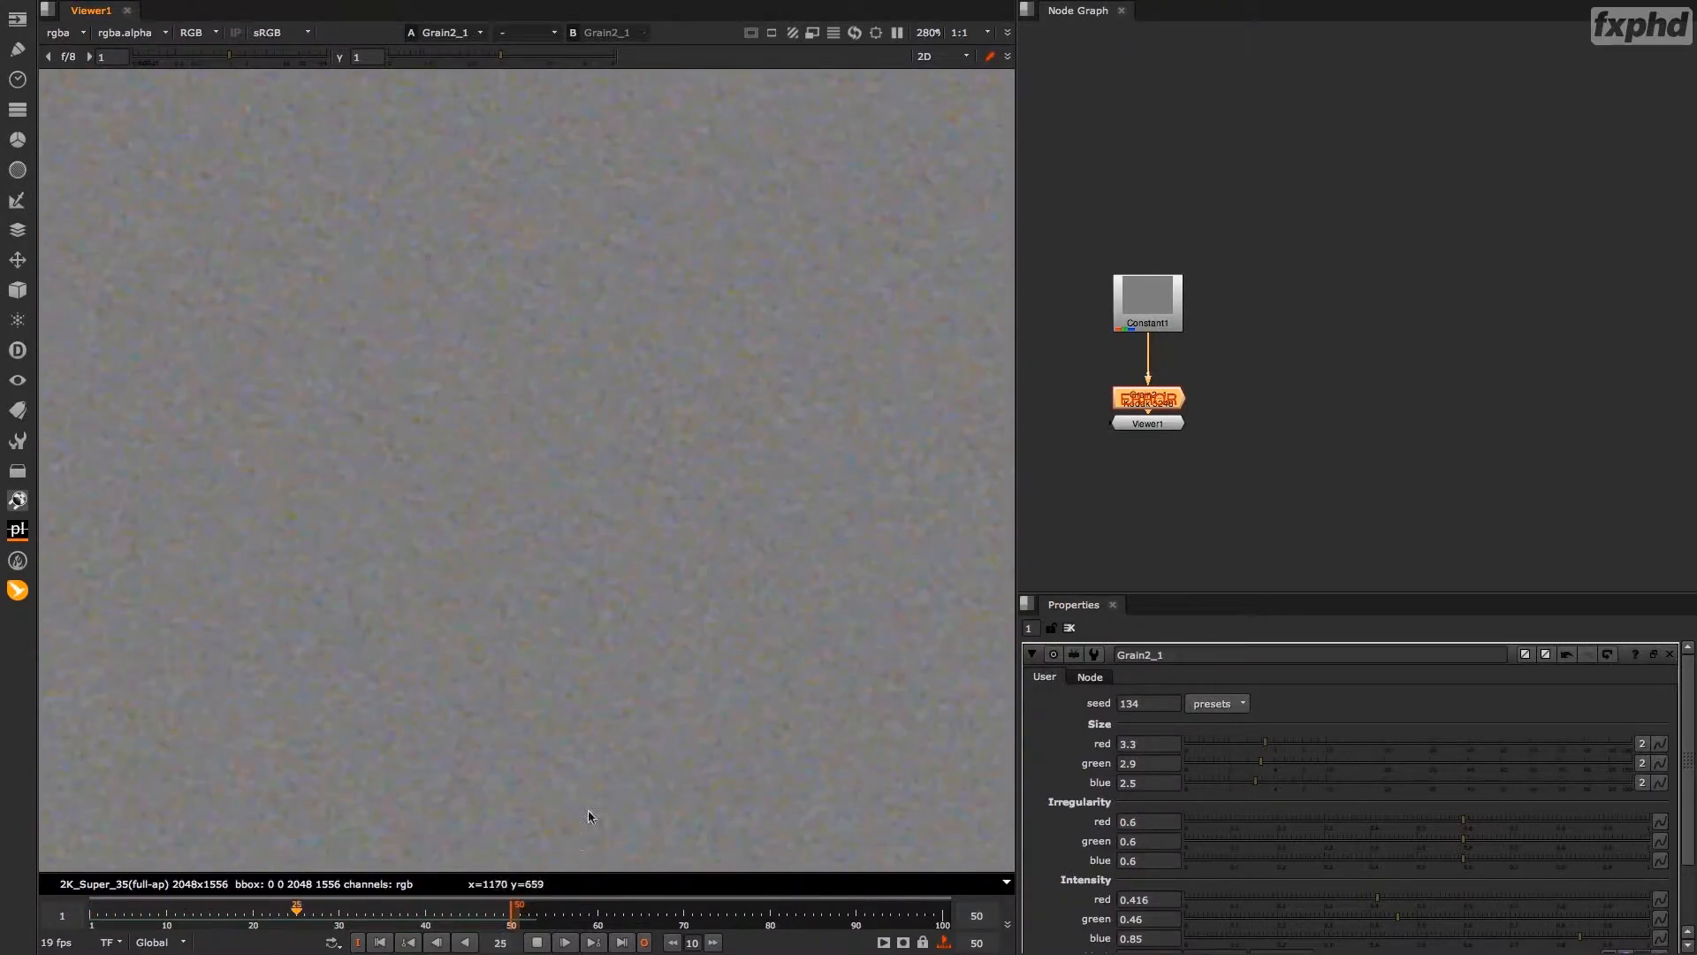
pyautogui.press('k')
# Set the Grain node's seed to 100 and play the range to check the grain.
pyautogui.click(1147, 703)
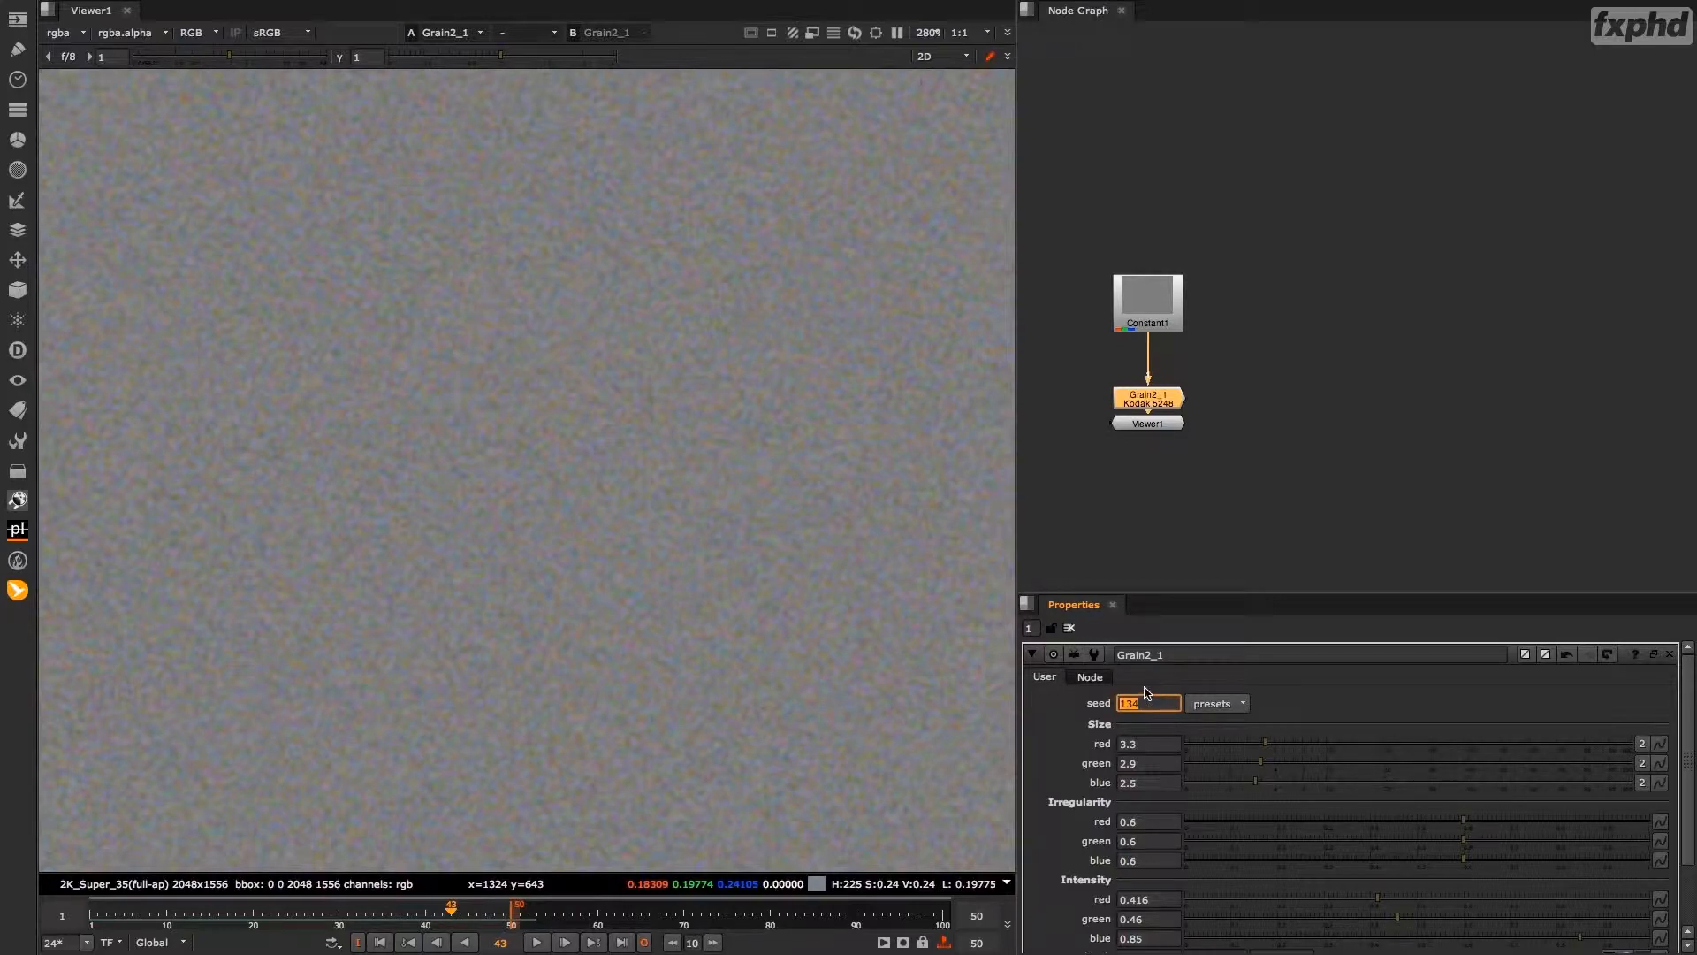
pyautogui.write('100')
pyautogui.press('Return')
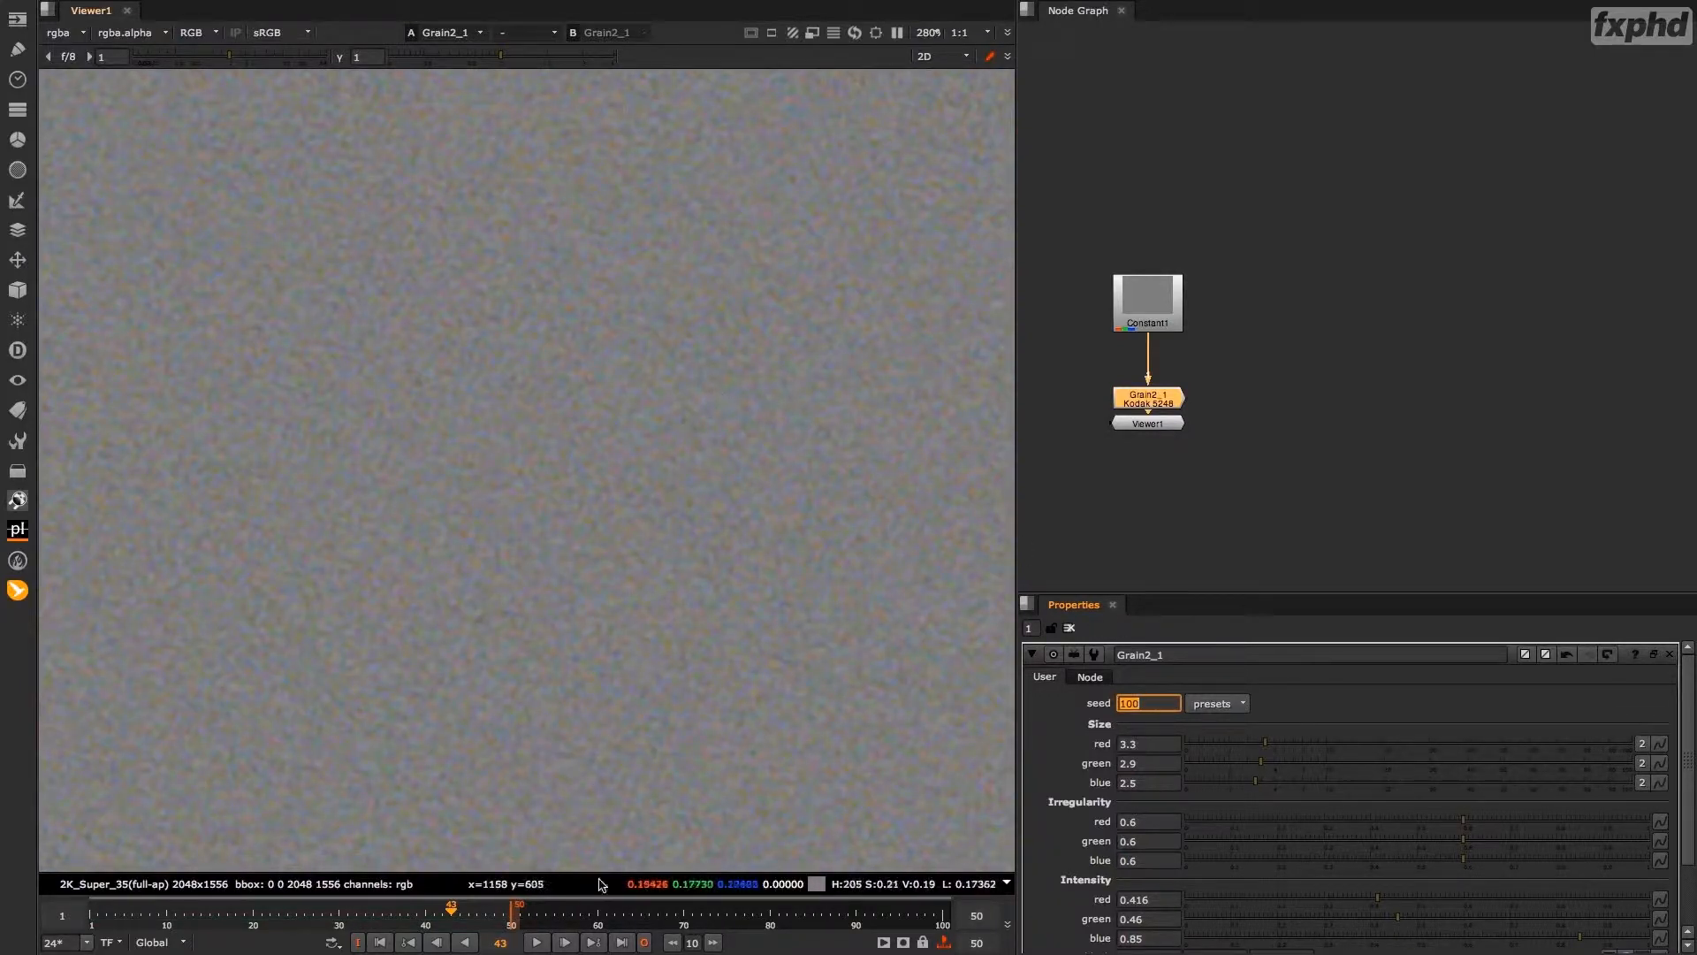
pyautogui.click(536, 942)
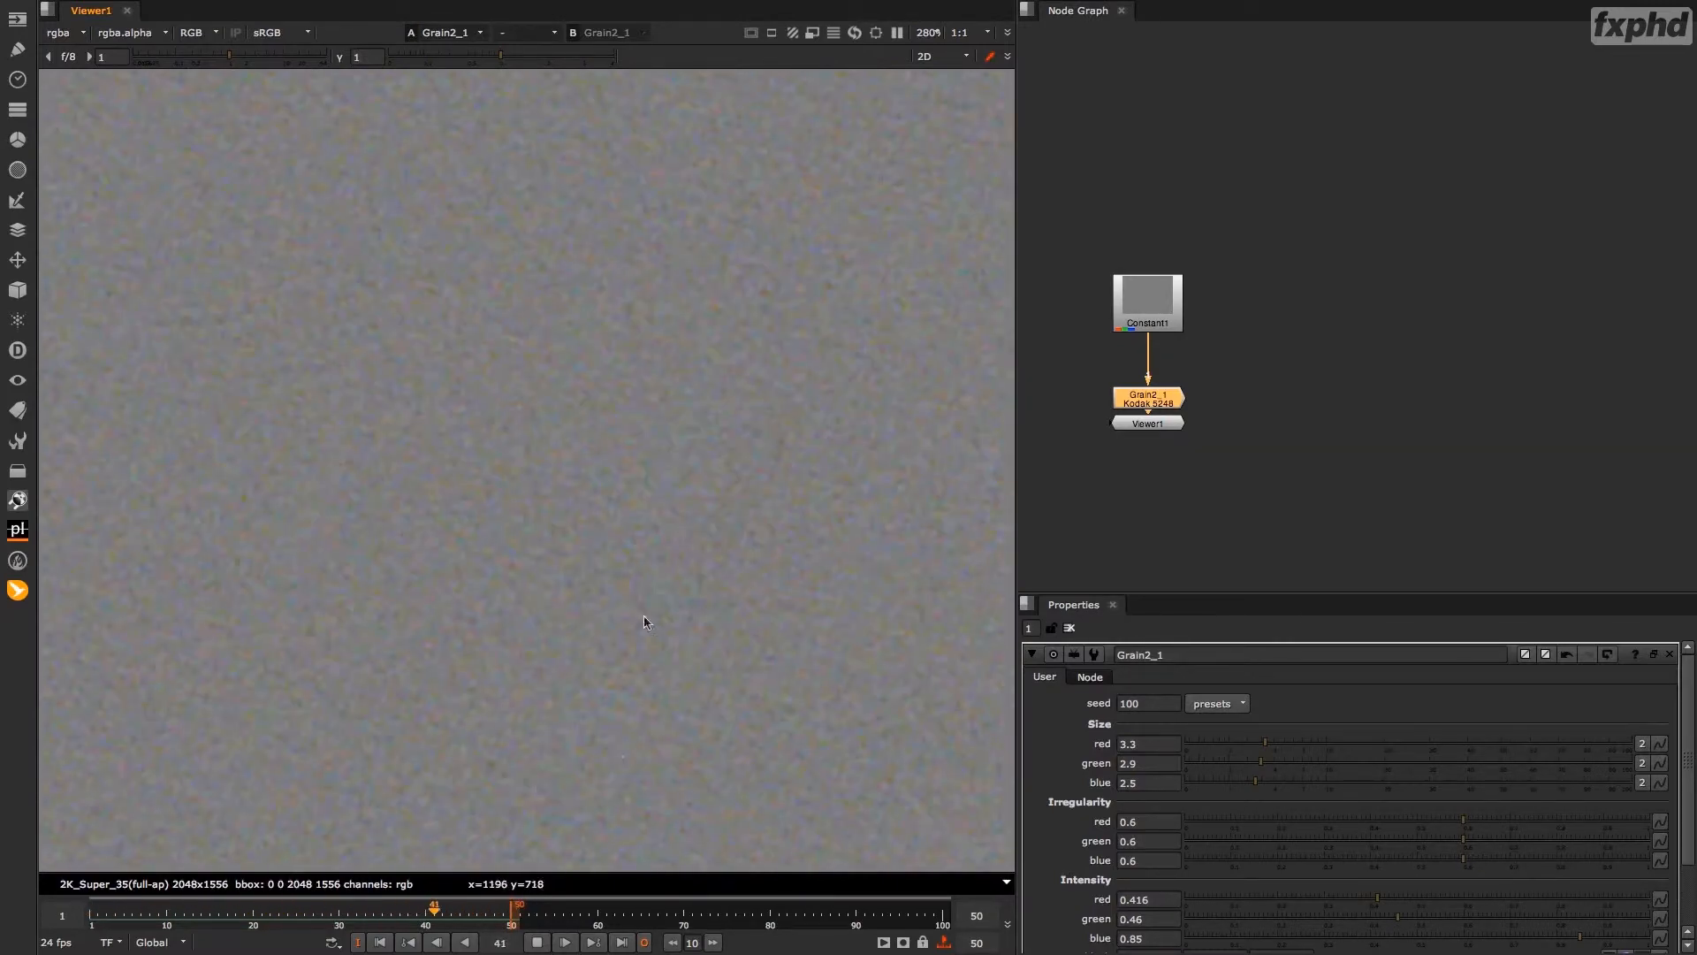
pyautogui.press('k')
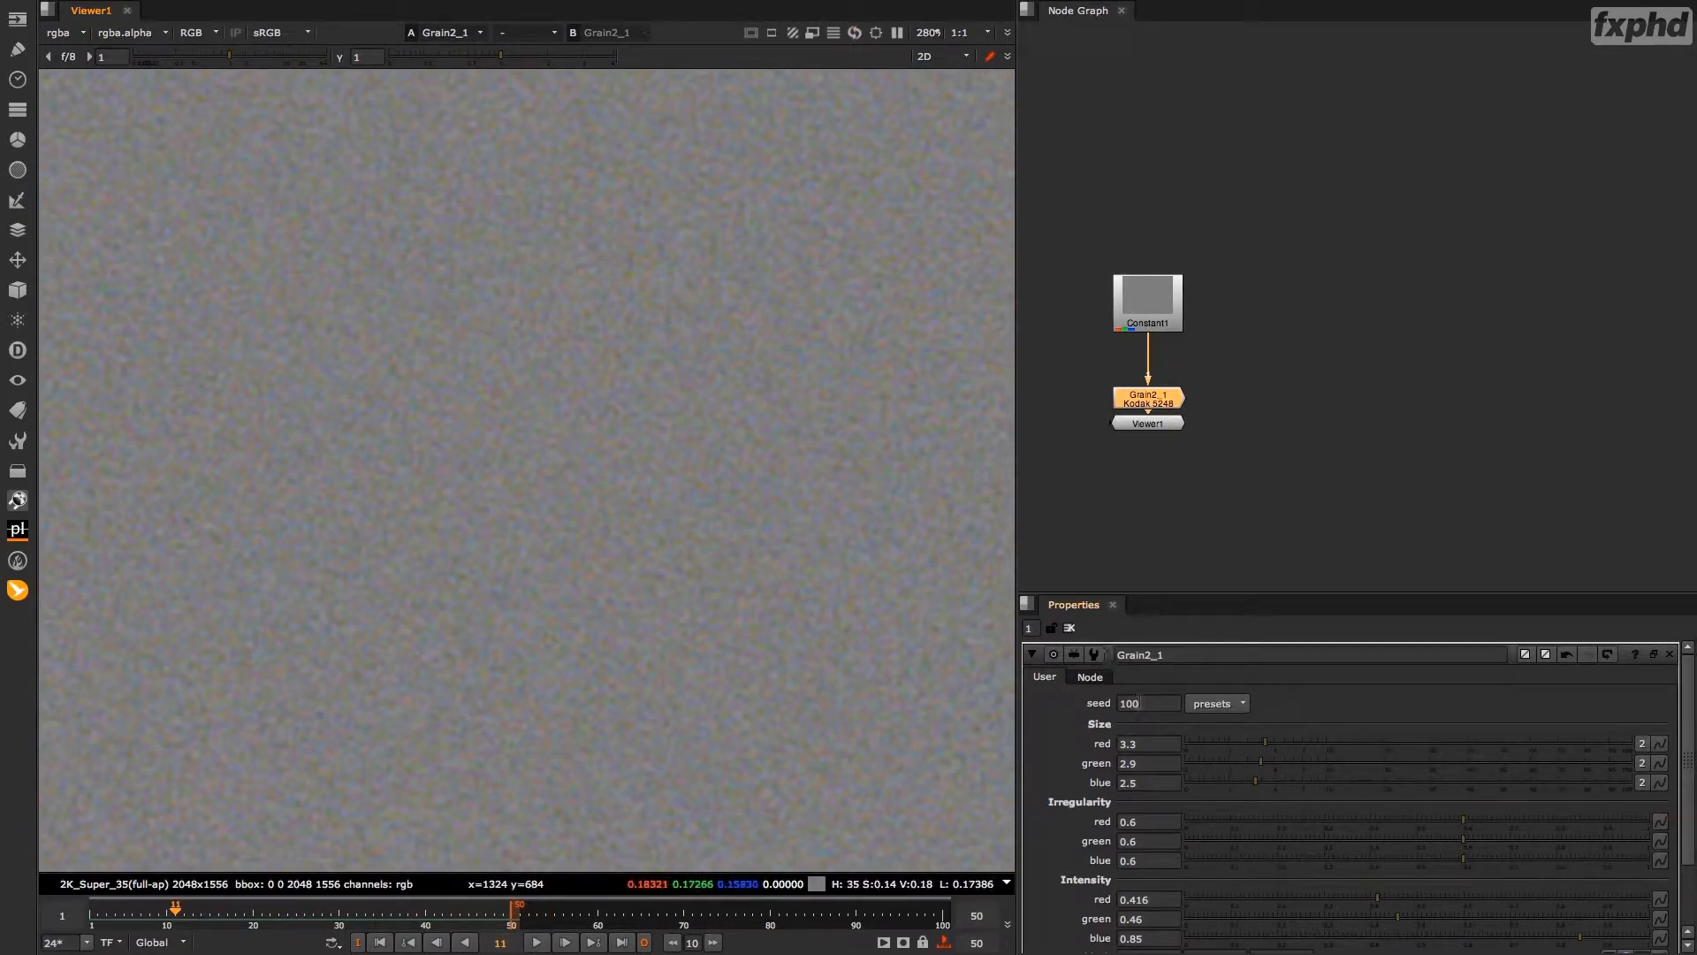
# Drive the Grain node's seed with the expression random(frame)*10000.
pyautogui.click(1151, 701)
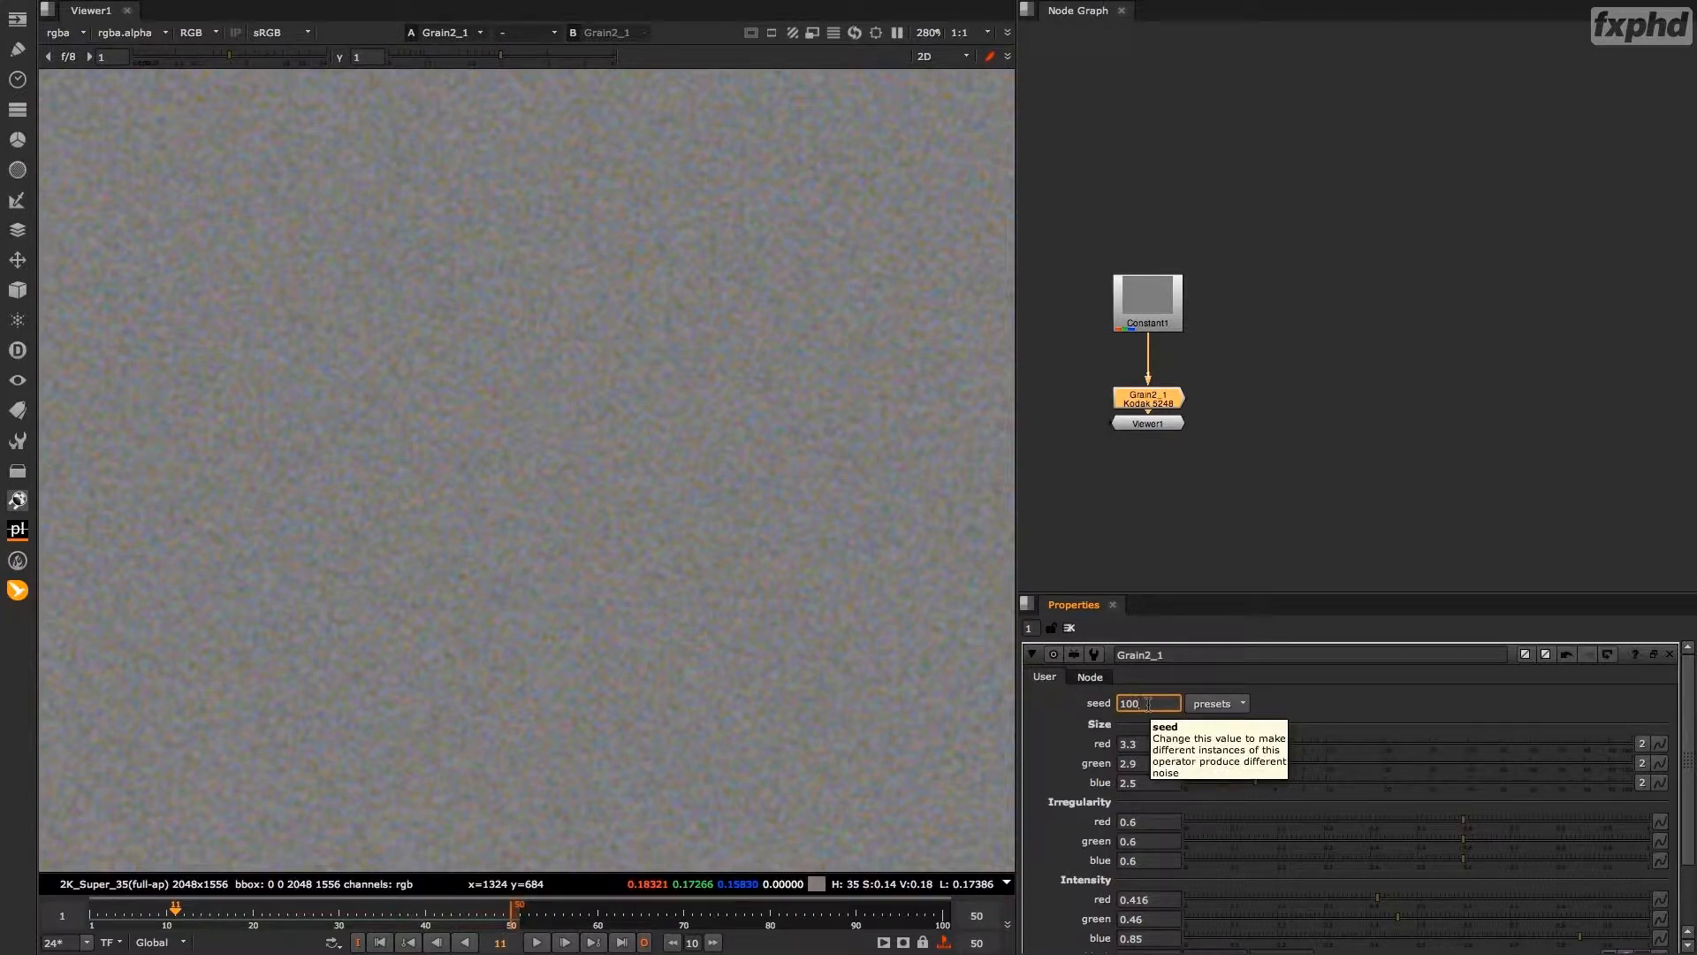
pyautogui.press('=')
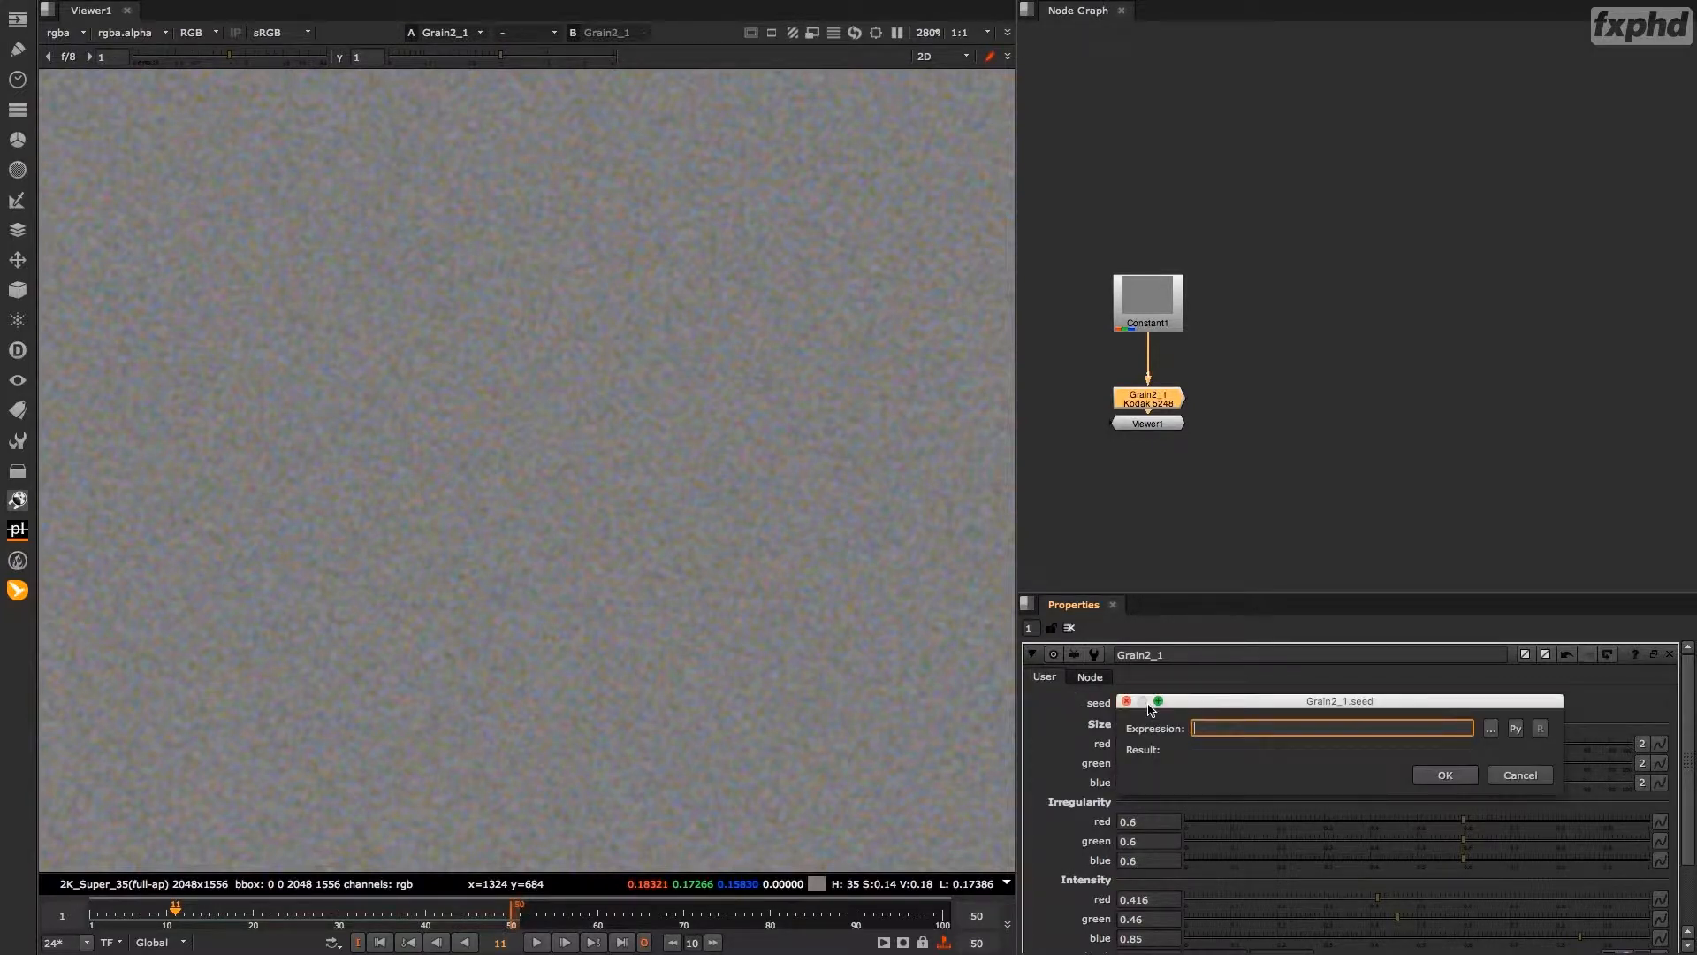
pyautogui.moveTo(1207, 693); pyautogui.dragTo(656, 386)
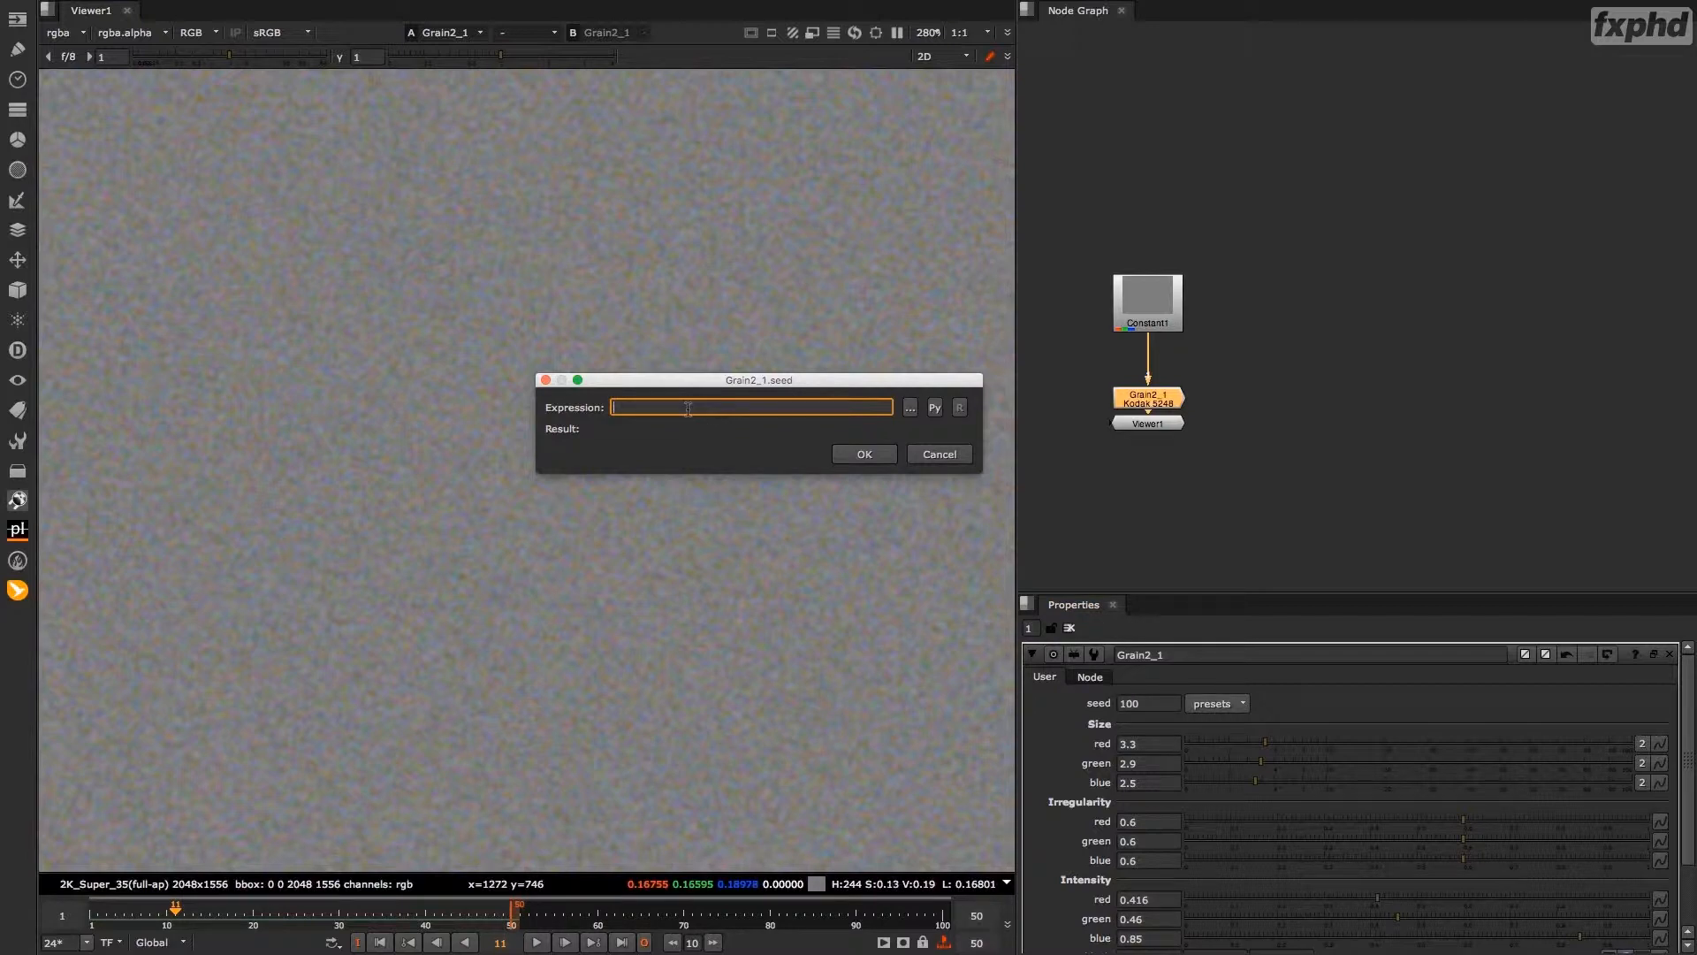
pyautogui.write('random')
pyautogui.write('()')
pyautogui.write('frame')
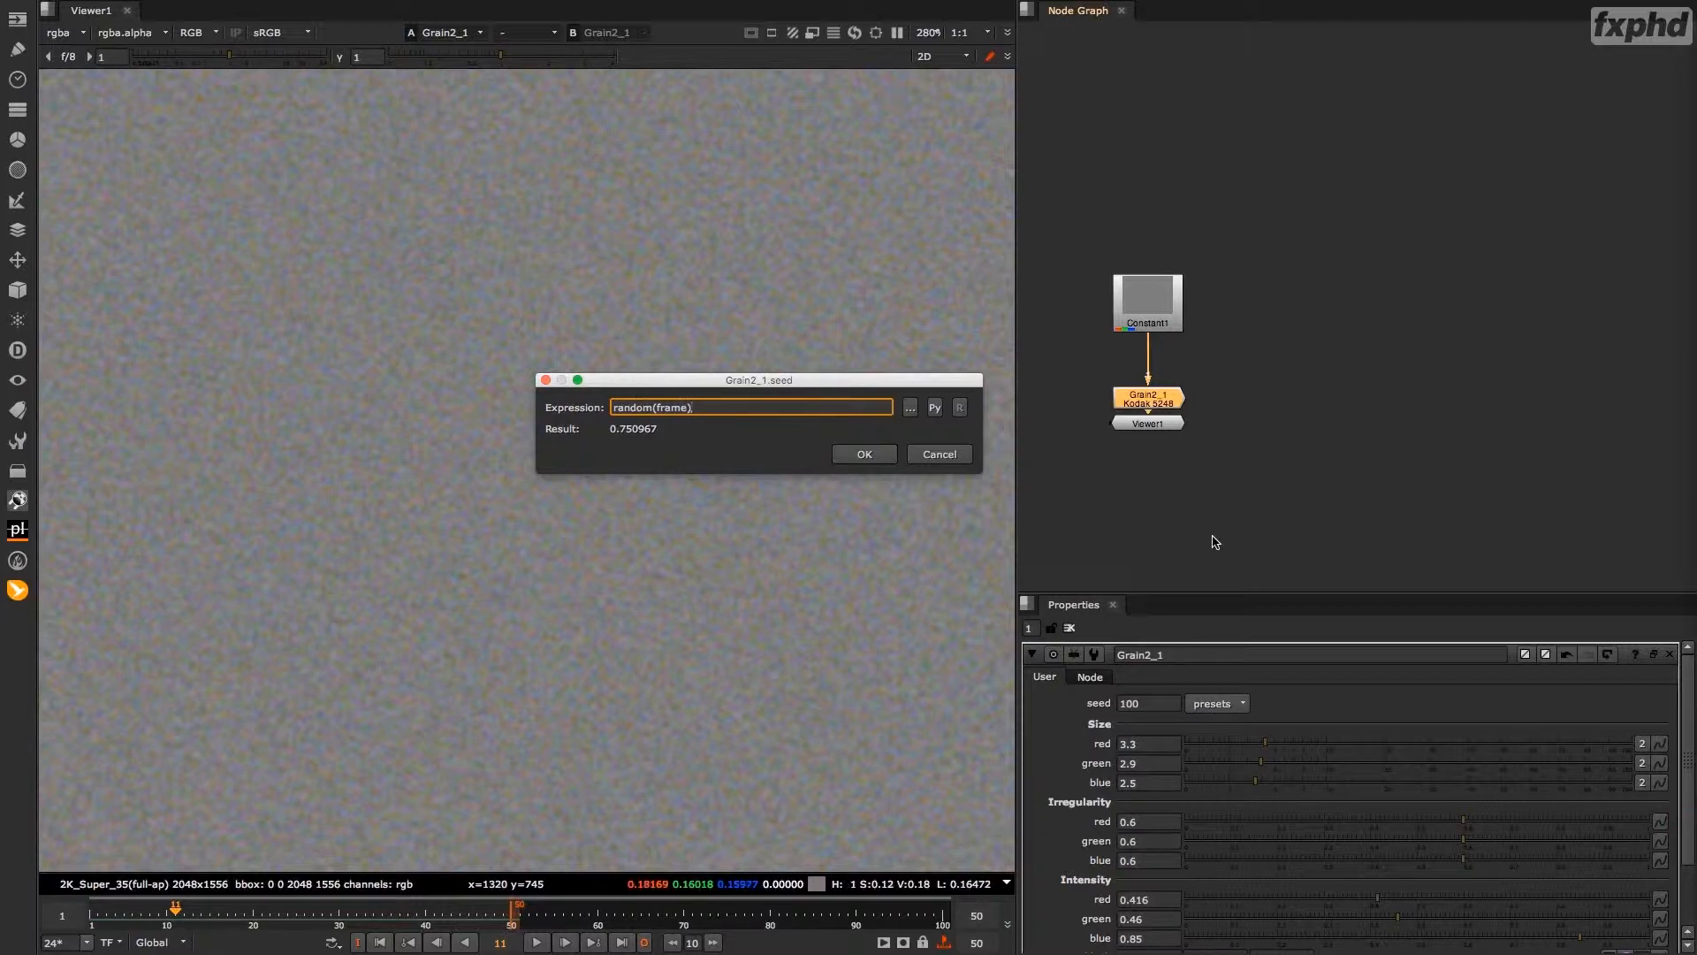
pyautogui.write('*10000')
pyautogui.click(859, 455)
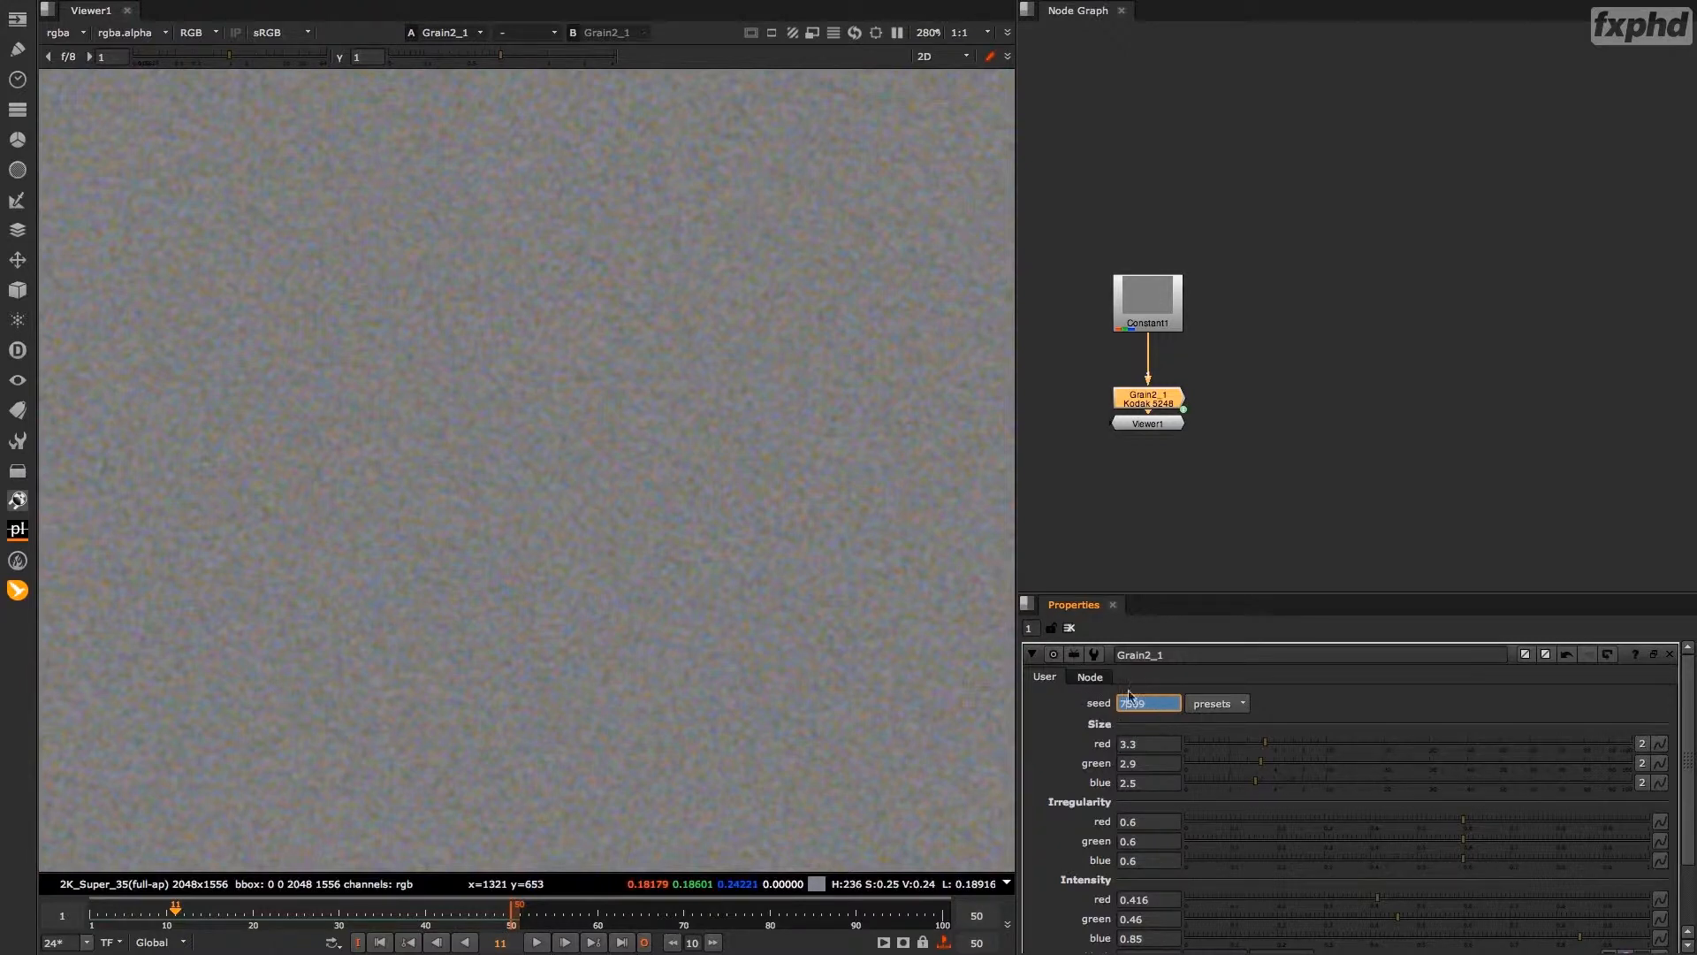
# Scrub to frame 19 and play the range to check the grain with the seed expression.
pyautogui.click(219, 915)
pyautogui.moveTo(221, 919); pyautogui.dragTo(245, 919)
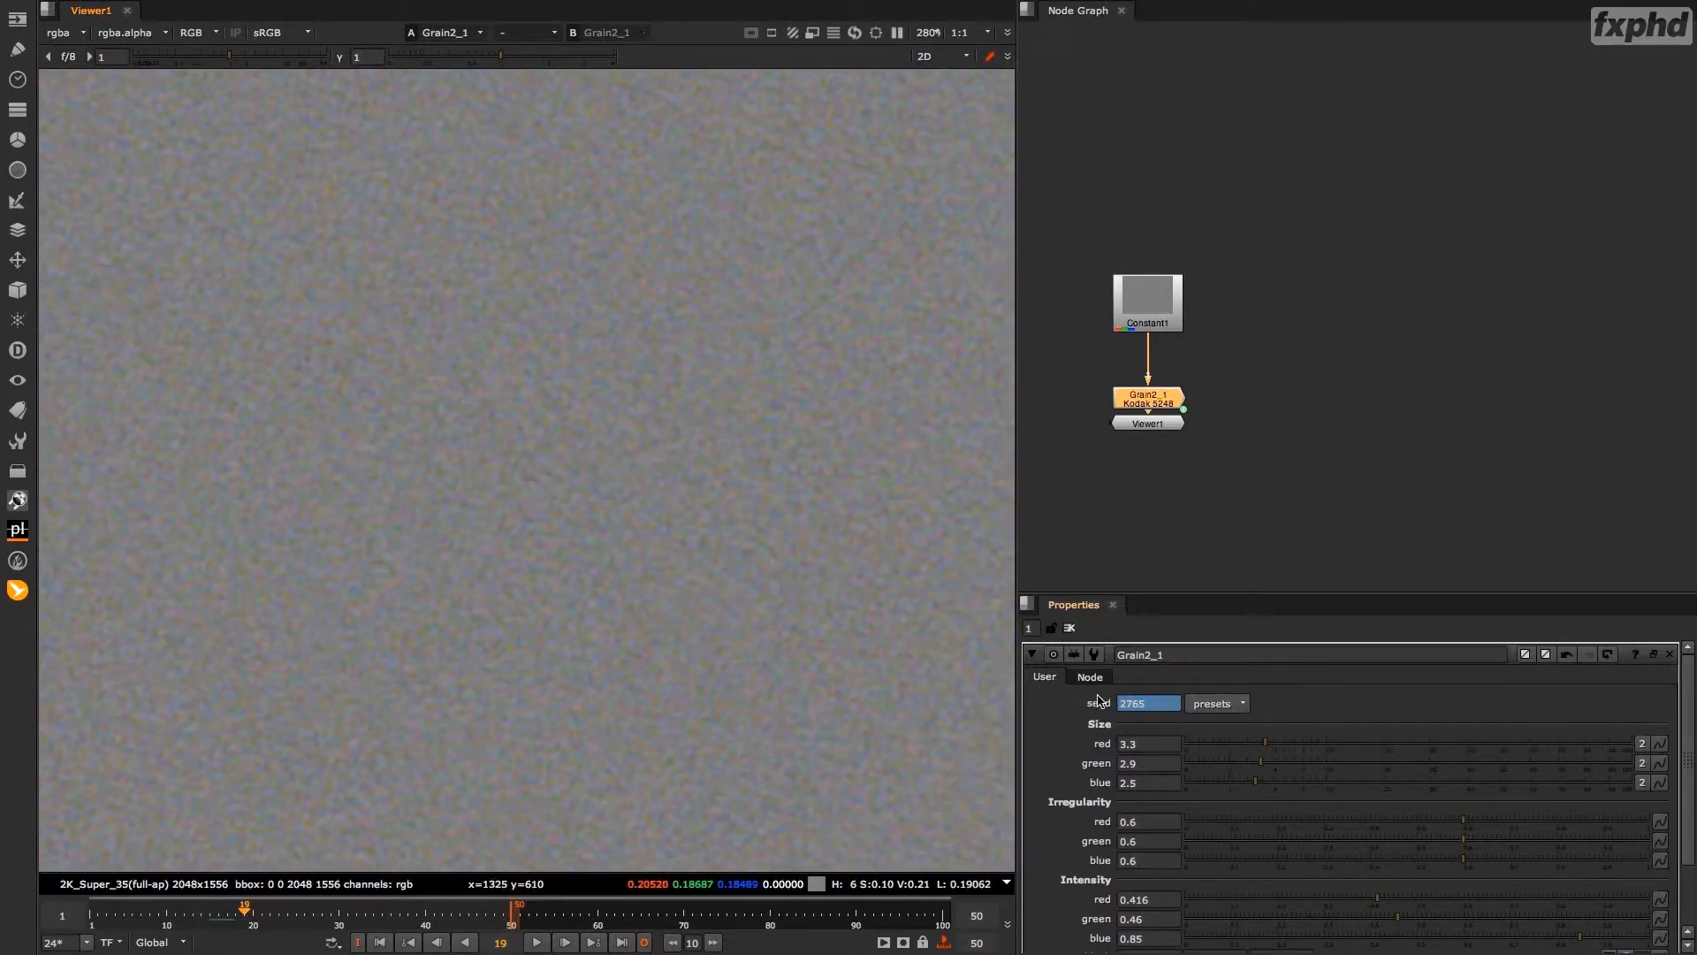
pyautogui.click(537, 942)
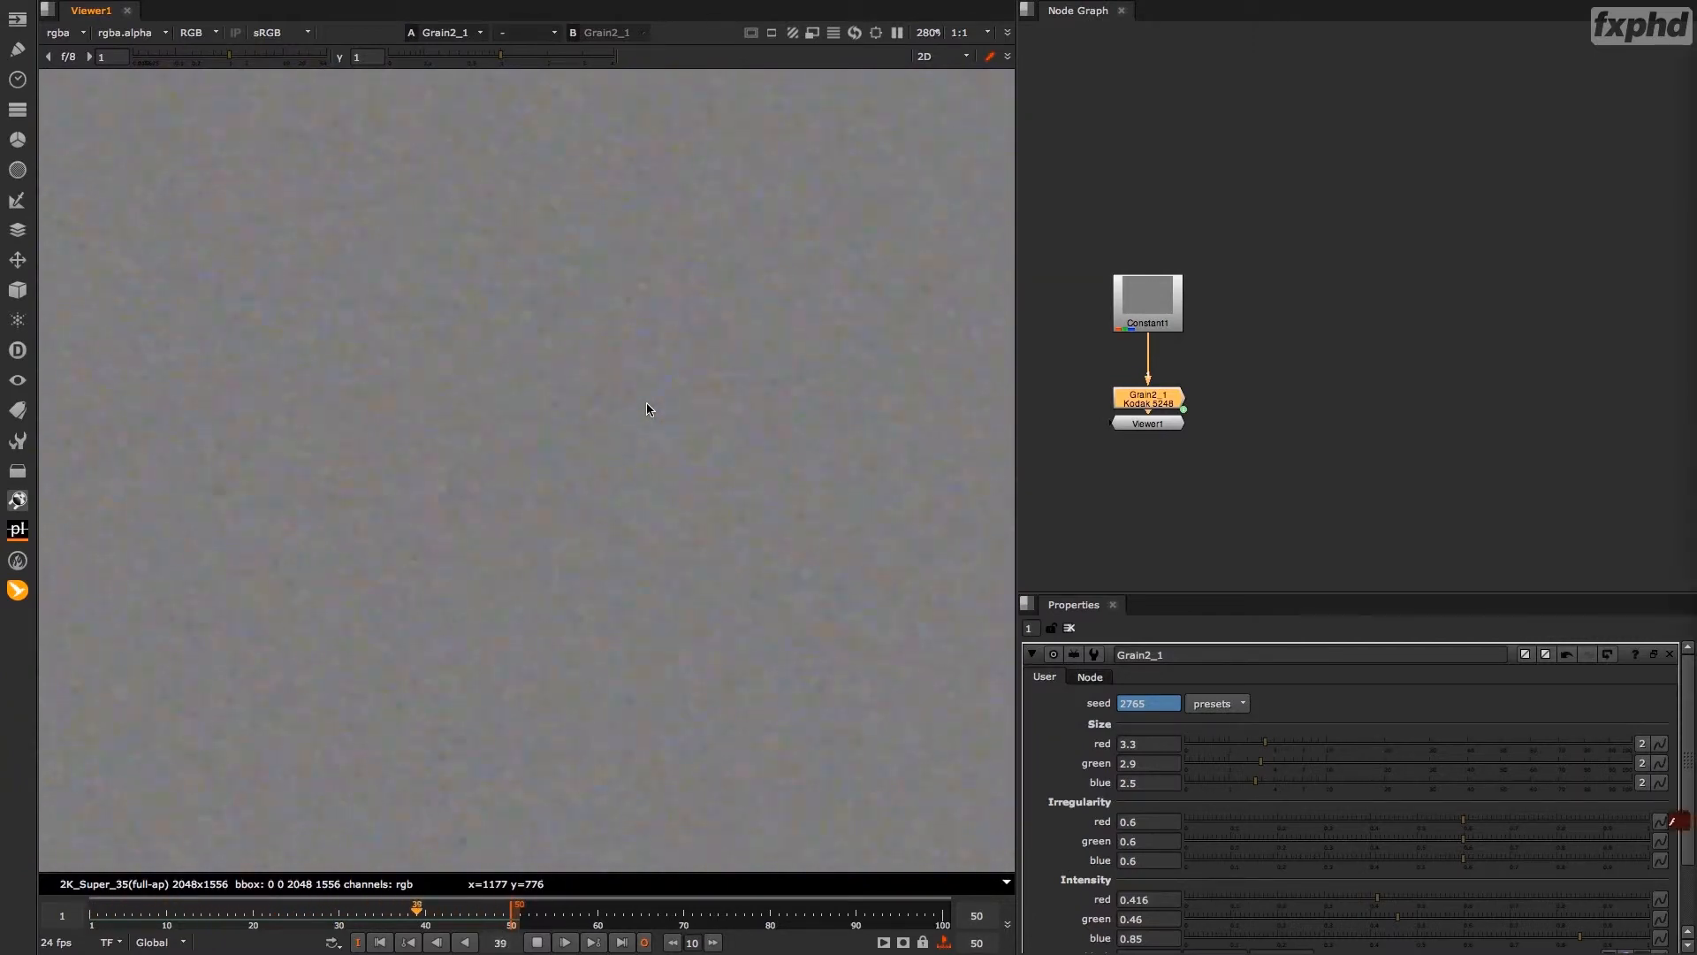
pyautogui.click(538, 942)
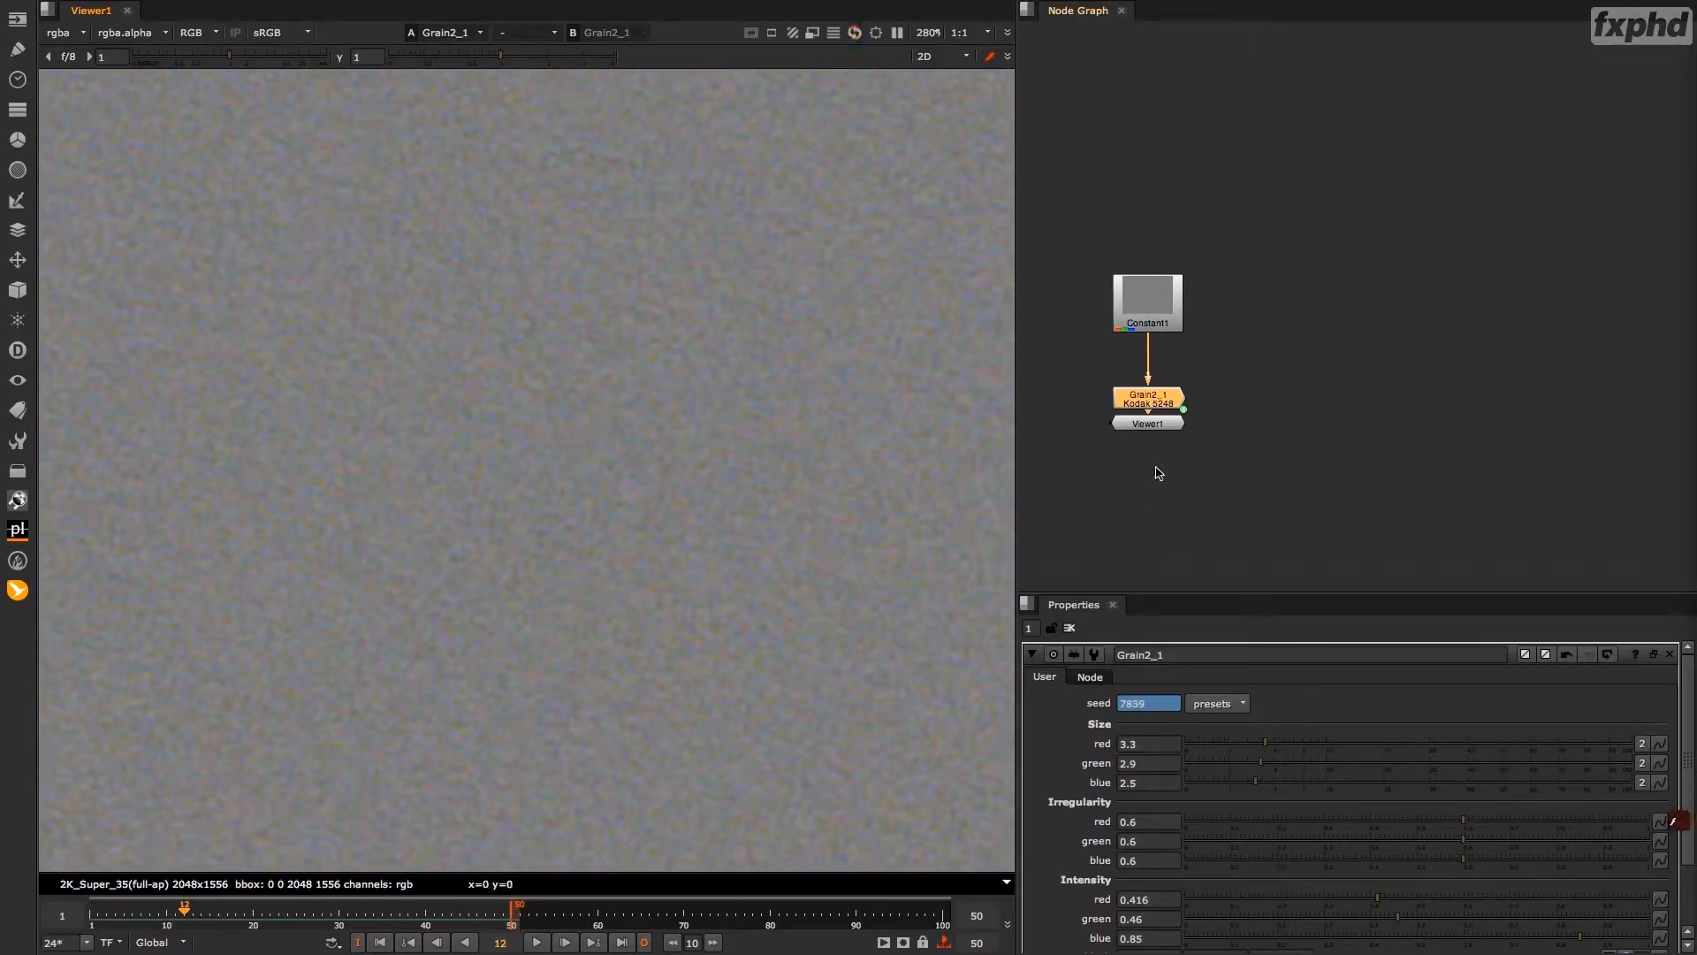
# Duplicate the Grain node beside the original, connect the copy to the Constant node, and show the copy's properties.
pyautogui.hotkey('ctrl', 'c')
pyautogui.click(1250, 391)
pyautogui.hotkey('ctrl', 'v')
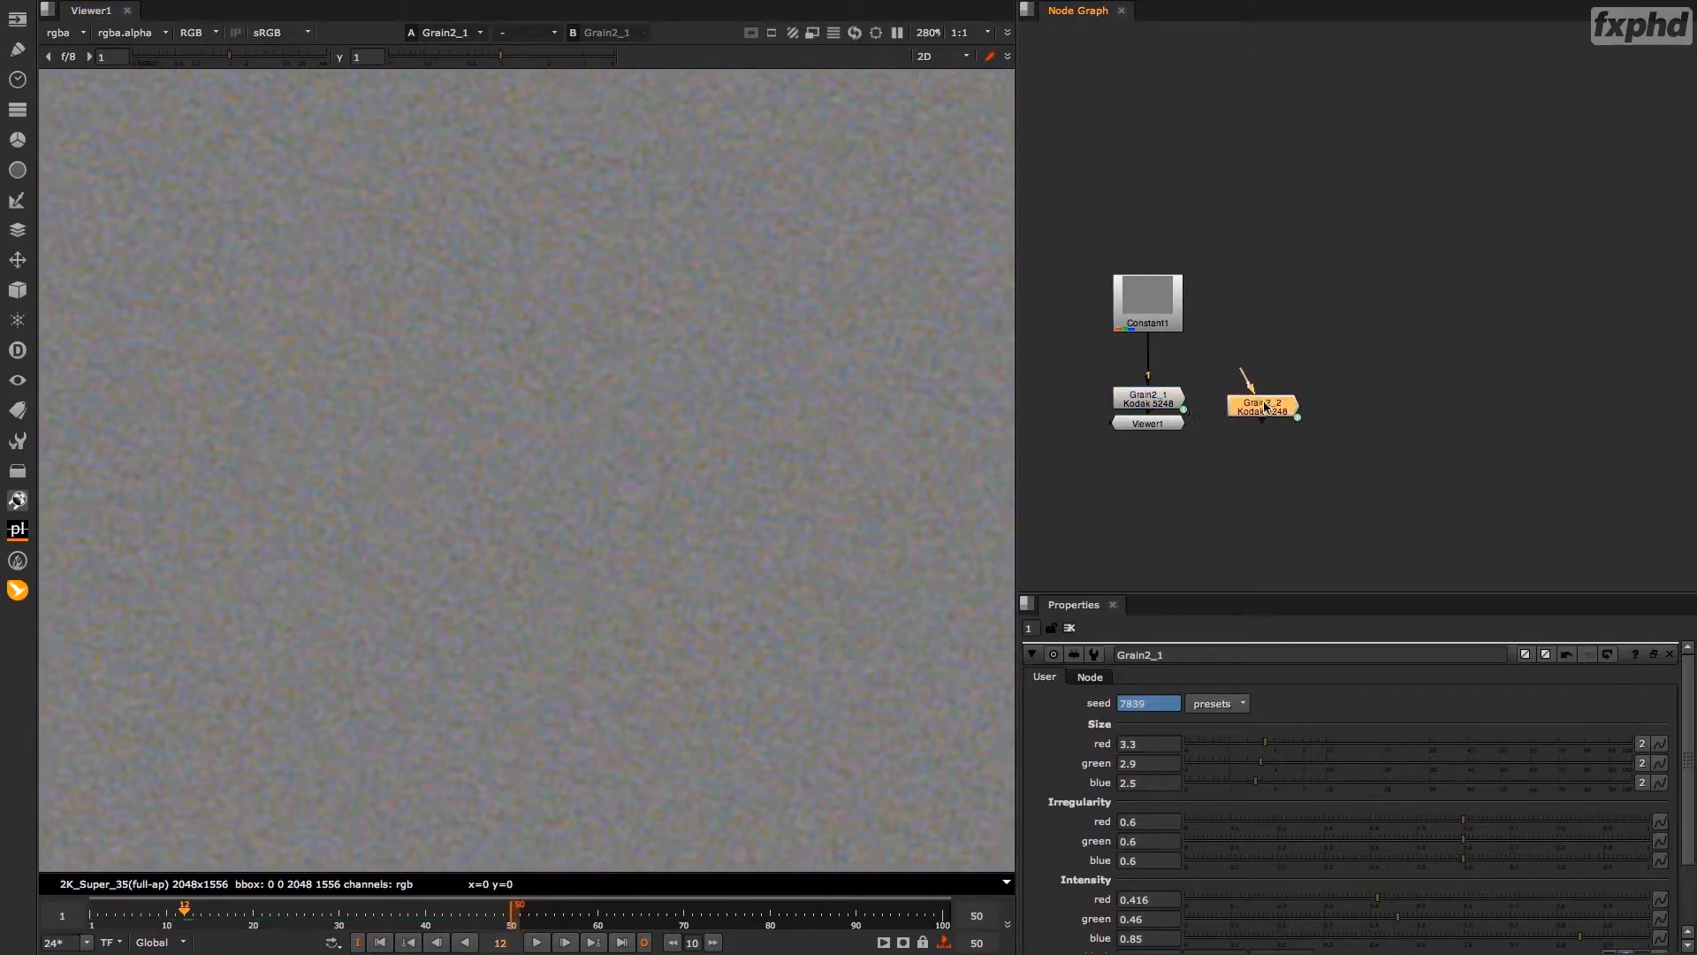
pyautogui.moveTo(1251, 392); pyautogui.dragTo(1256, 409)
pyautogui.doubleClick(1256, 409)
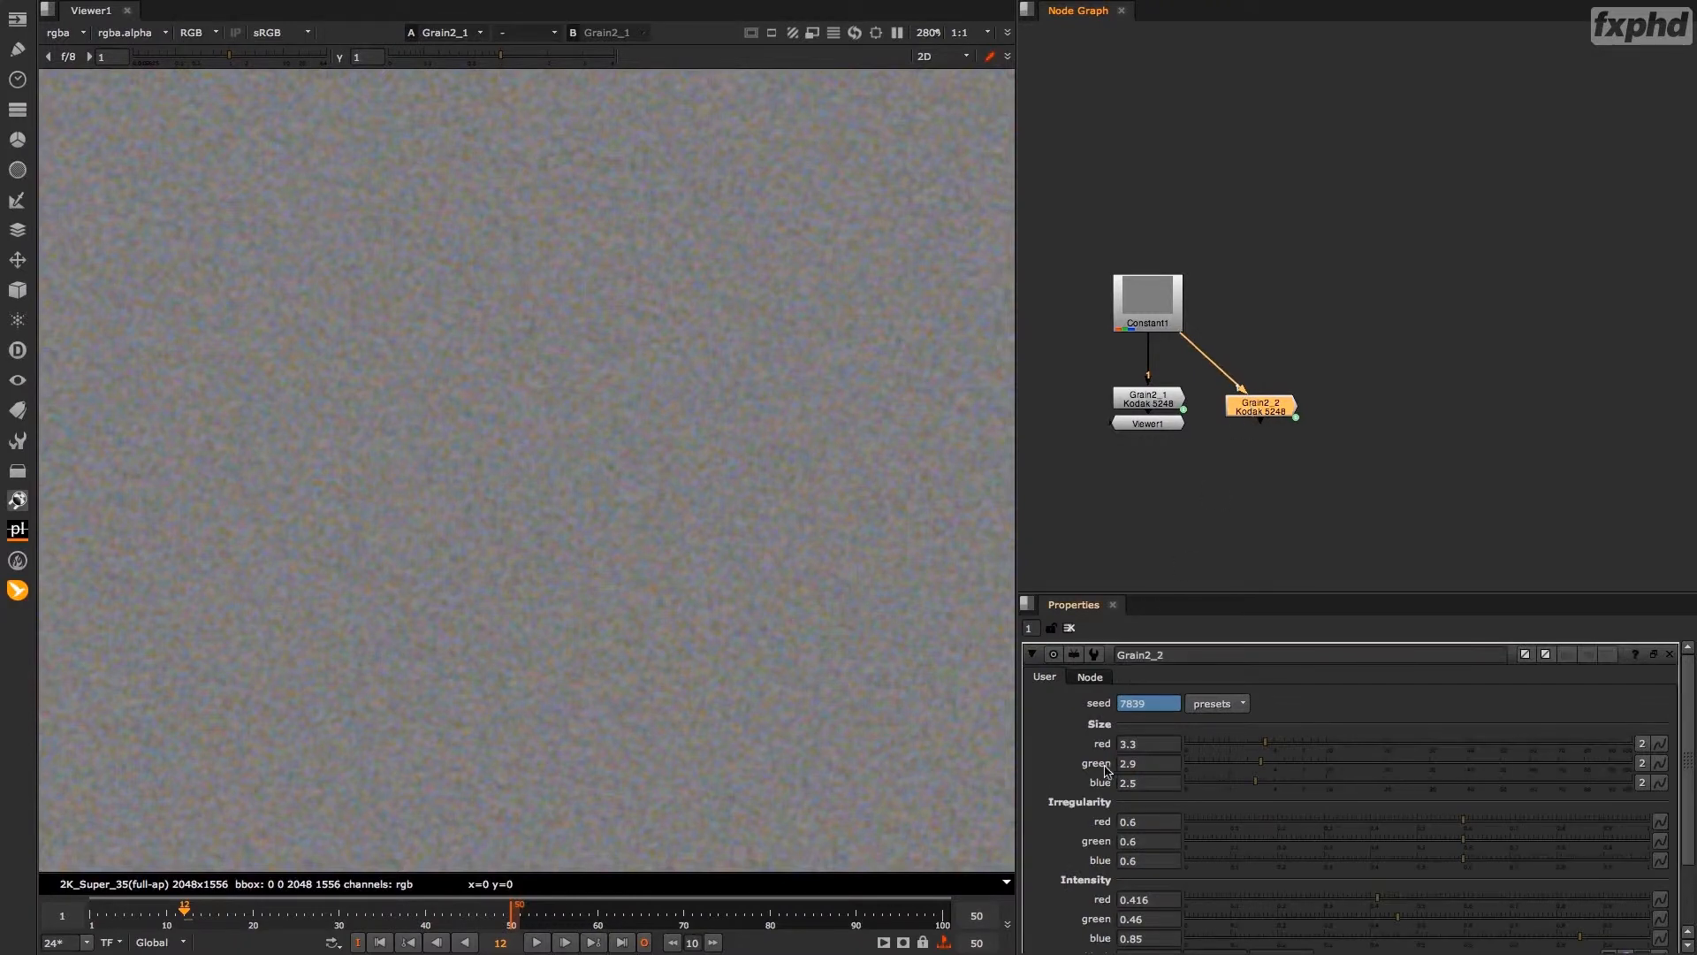
# Remove the animation from the duplicated Grain node's seed and set the seed to 132.
pyautogui.rightClick(1160, 707)
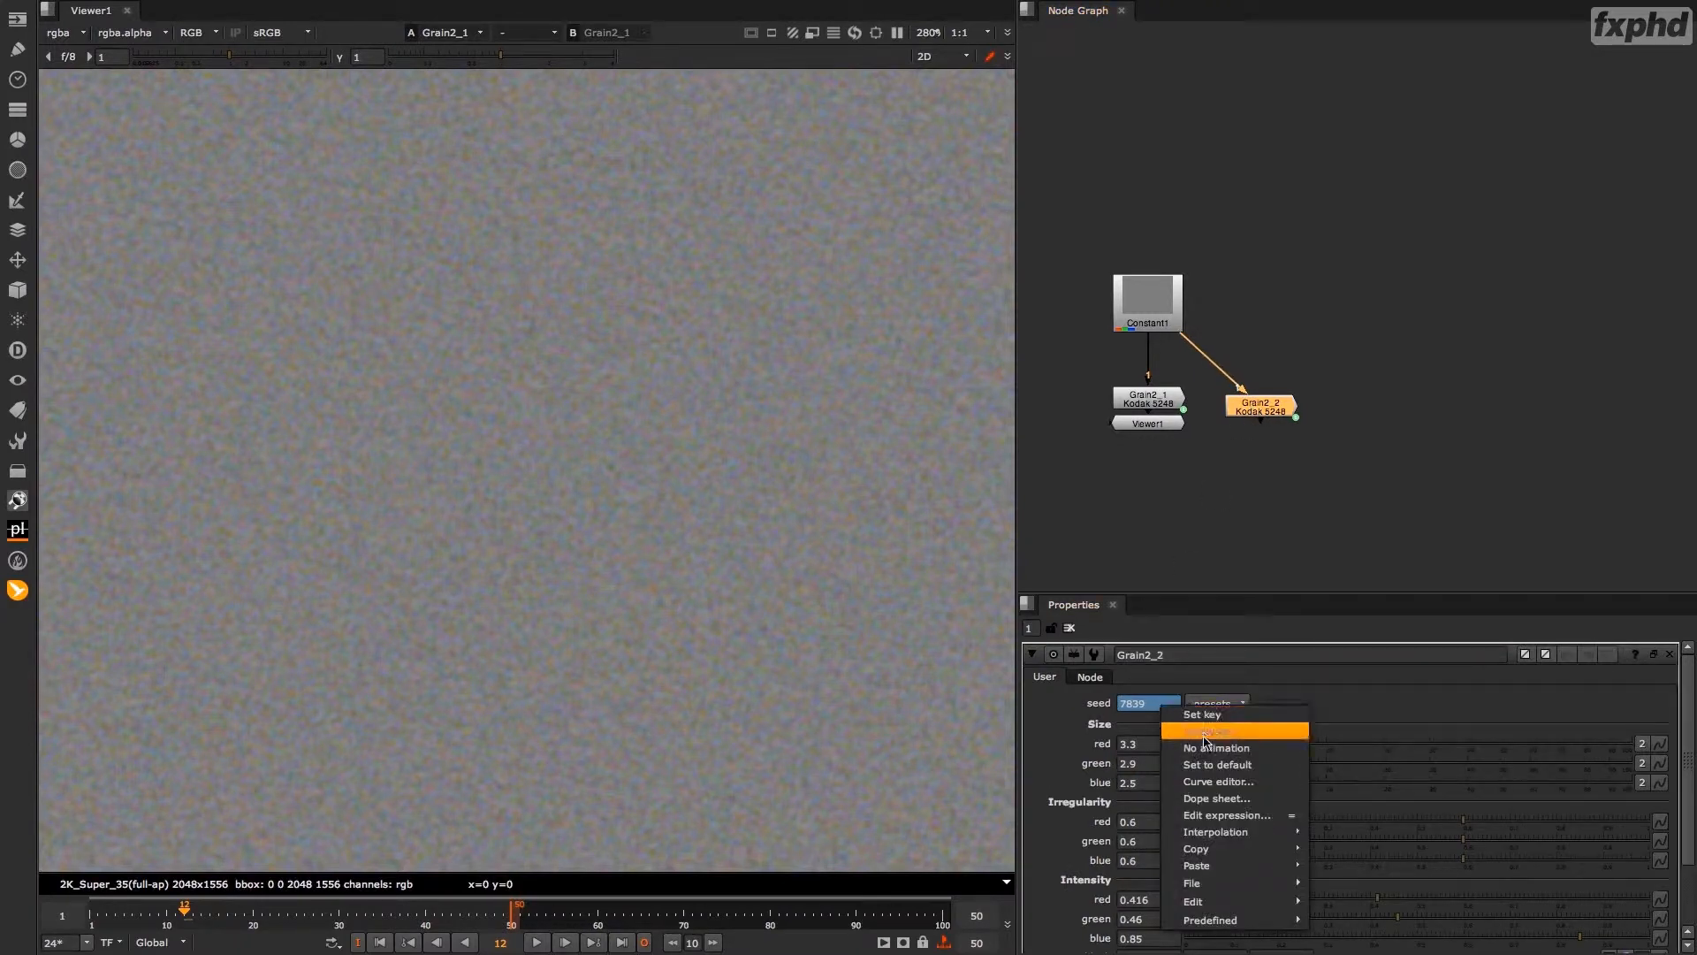
pyautogui.click(1206, 749)
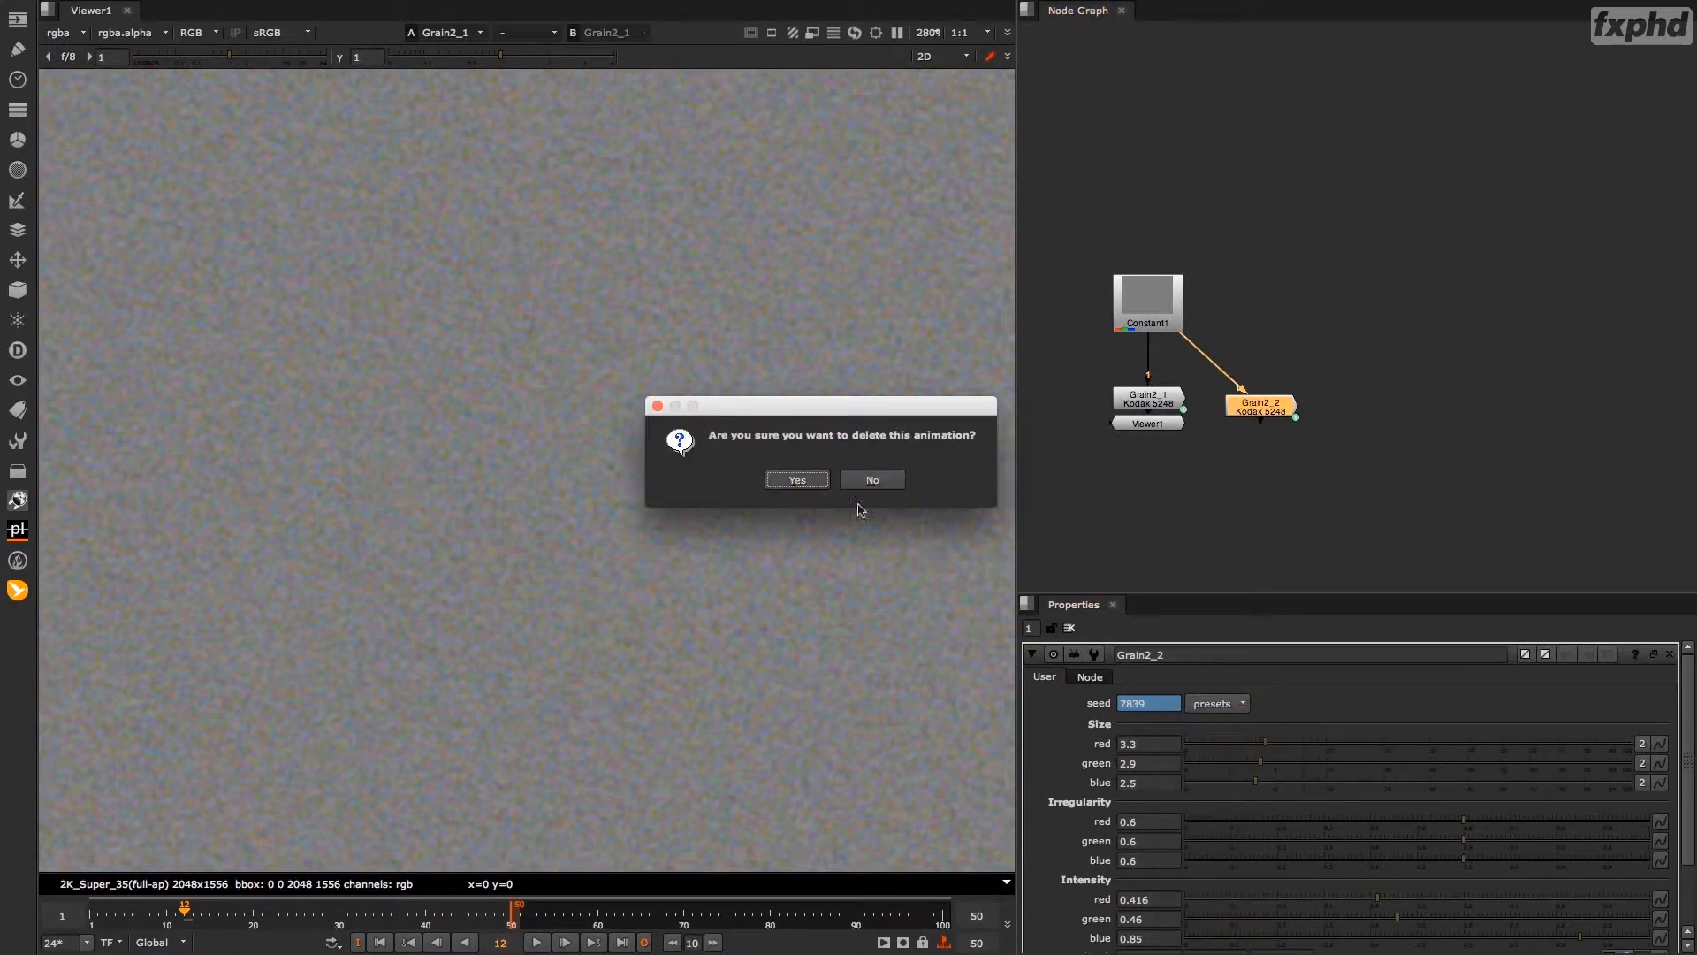
pyautogui.click(870, 480)
pyautogui.doubleClick(1154, 703)
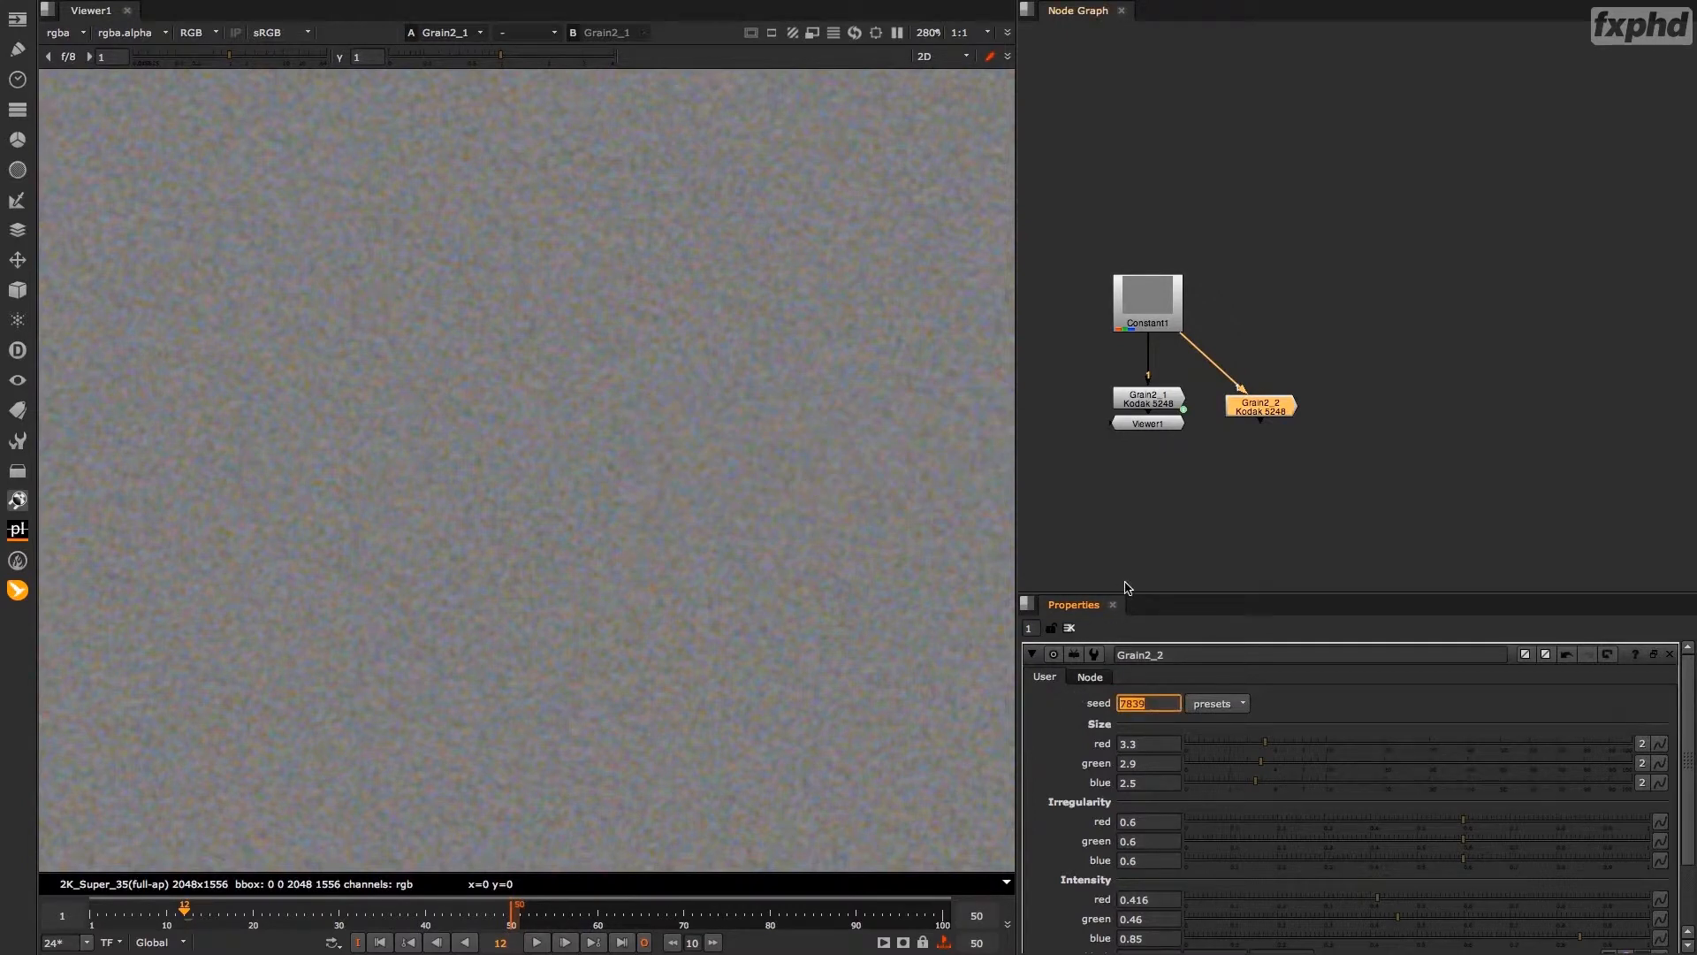
pyautogui.write('132')
pyautogui.click(1149, 540)
# Play the range while switching the viewer between the two Grain nodes to compare fixed and randomised seeds.
pyautogui.click(1147, 424)
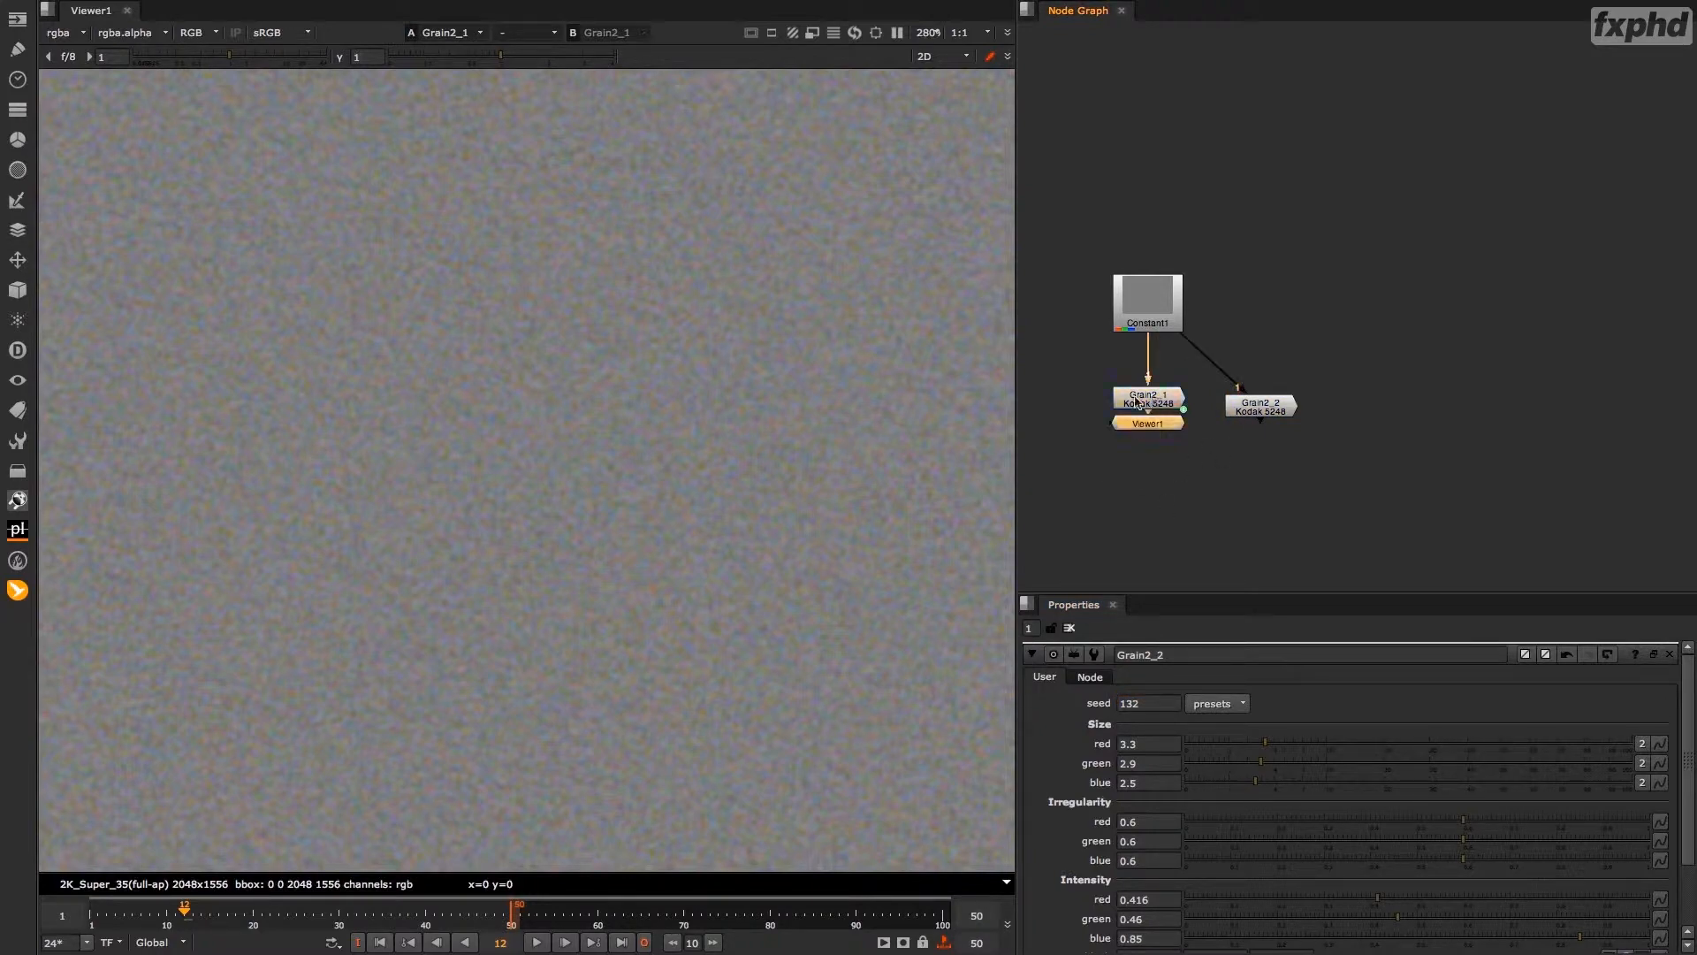
pyautogui.press('l')
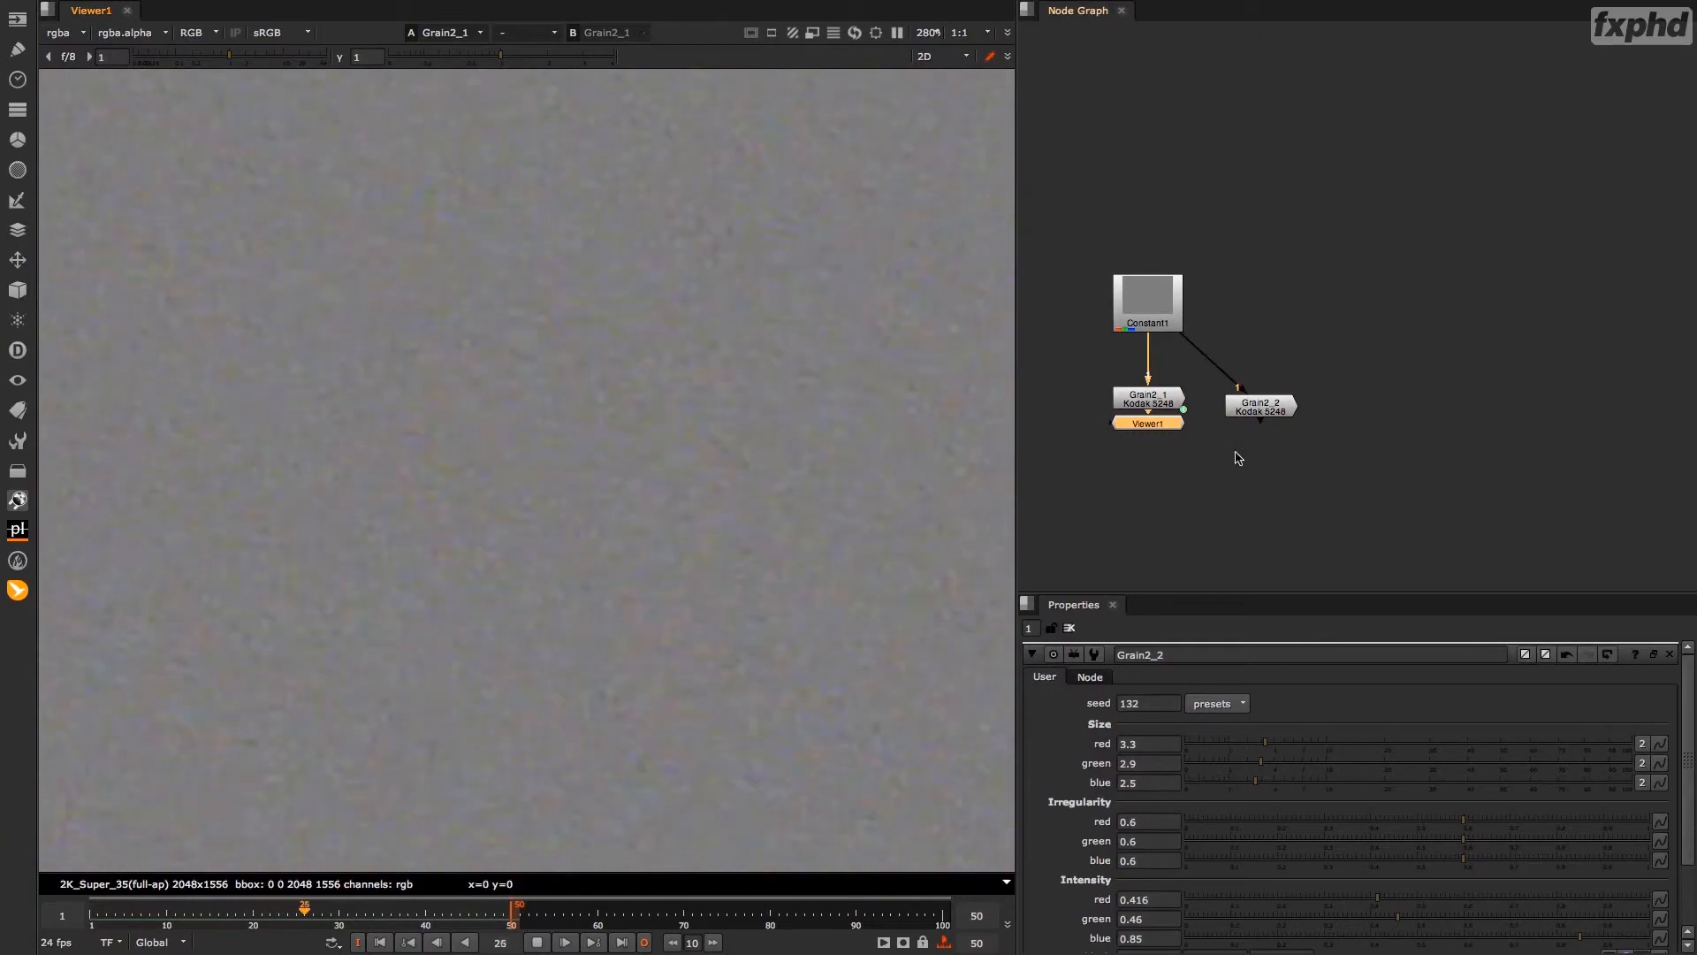
pyautogui.click(1265, 409)
pyautogui.press('2')
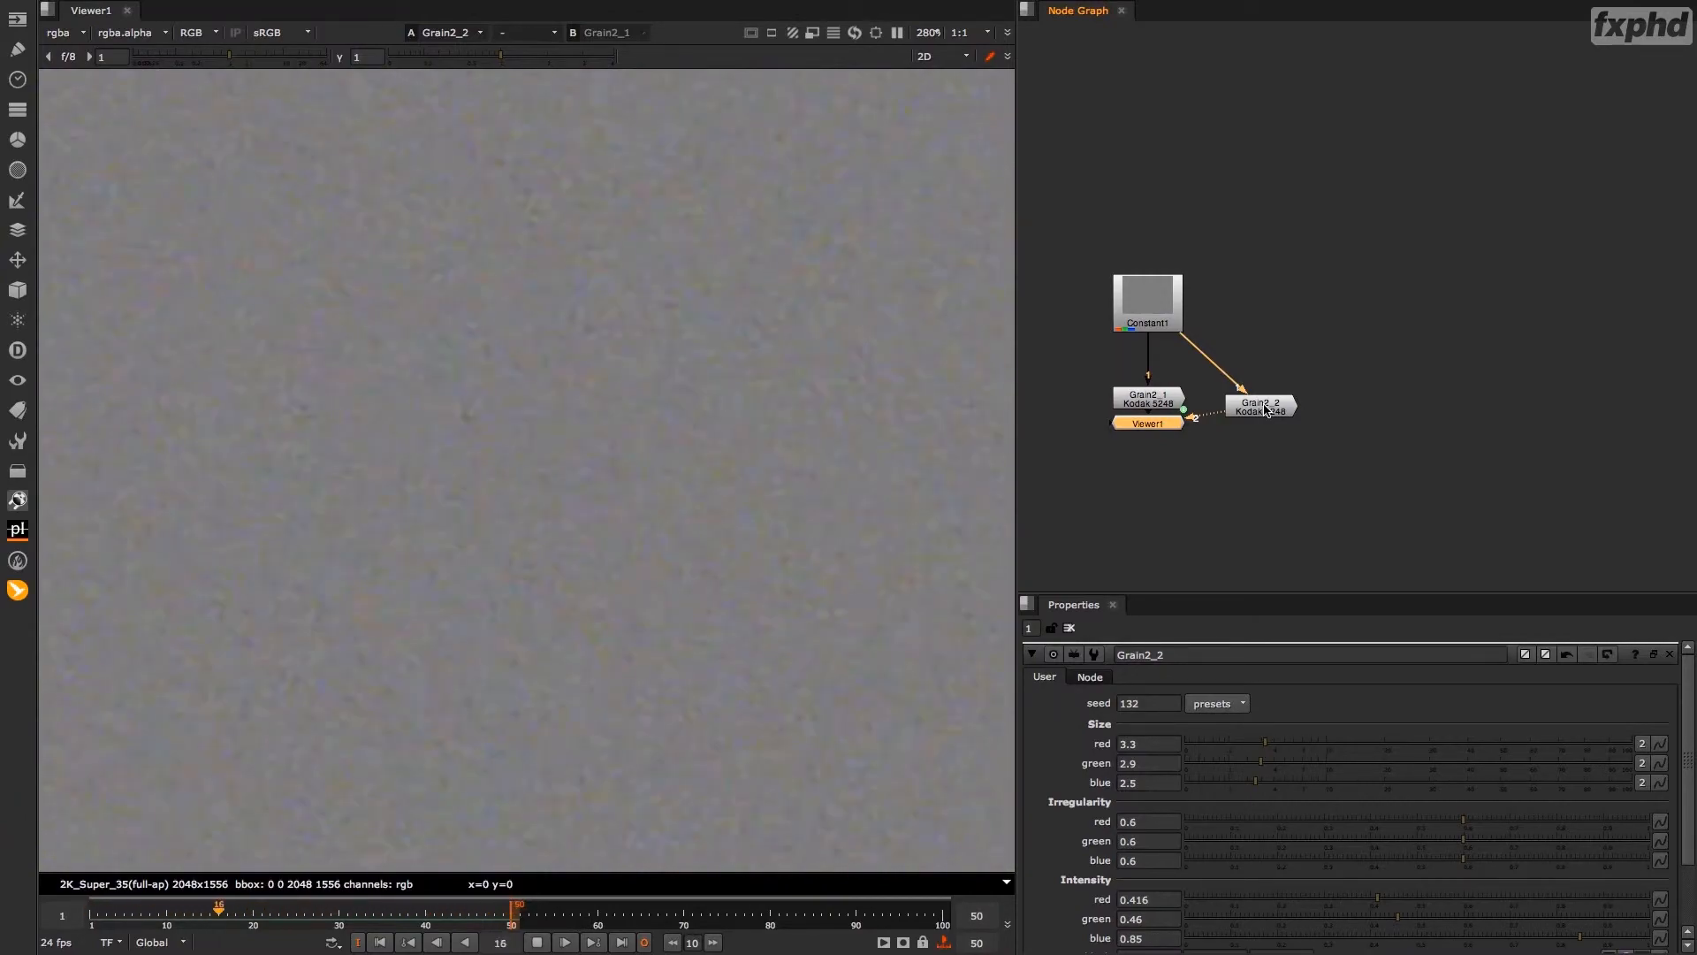
pyautogui.press('1')
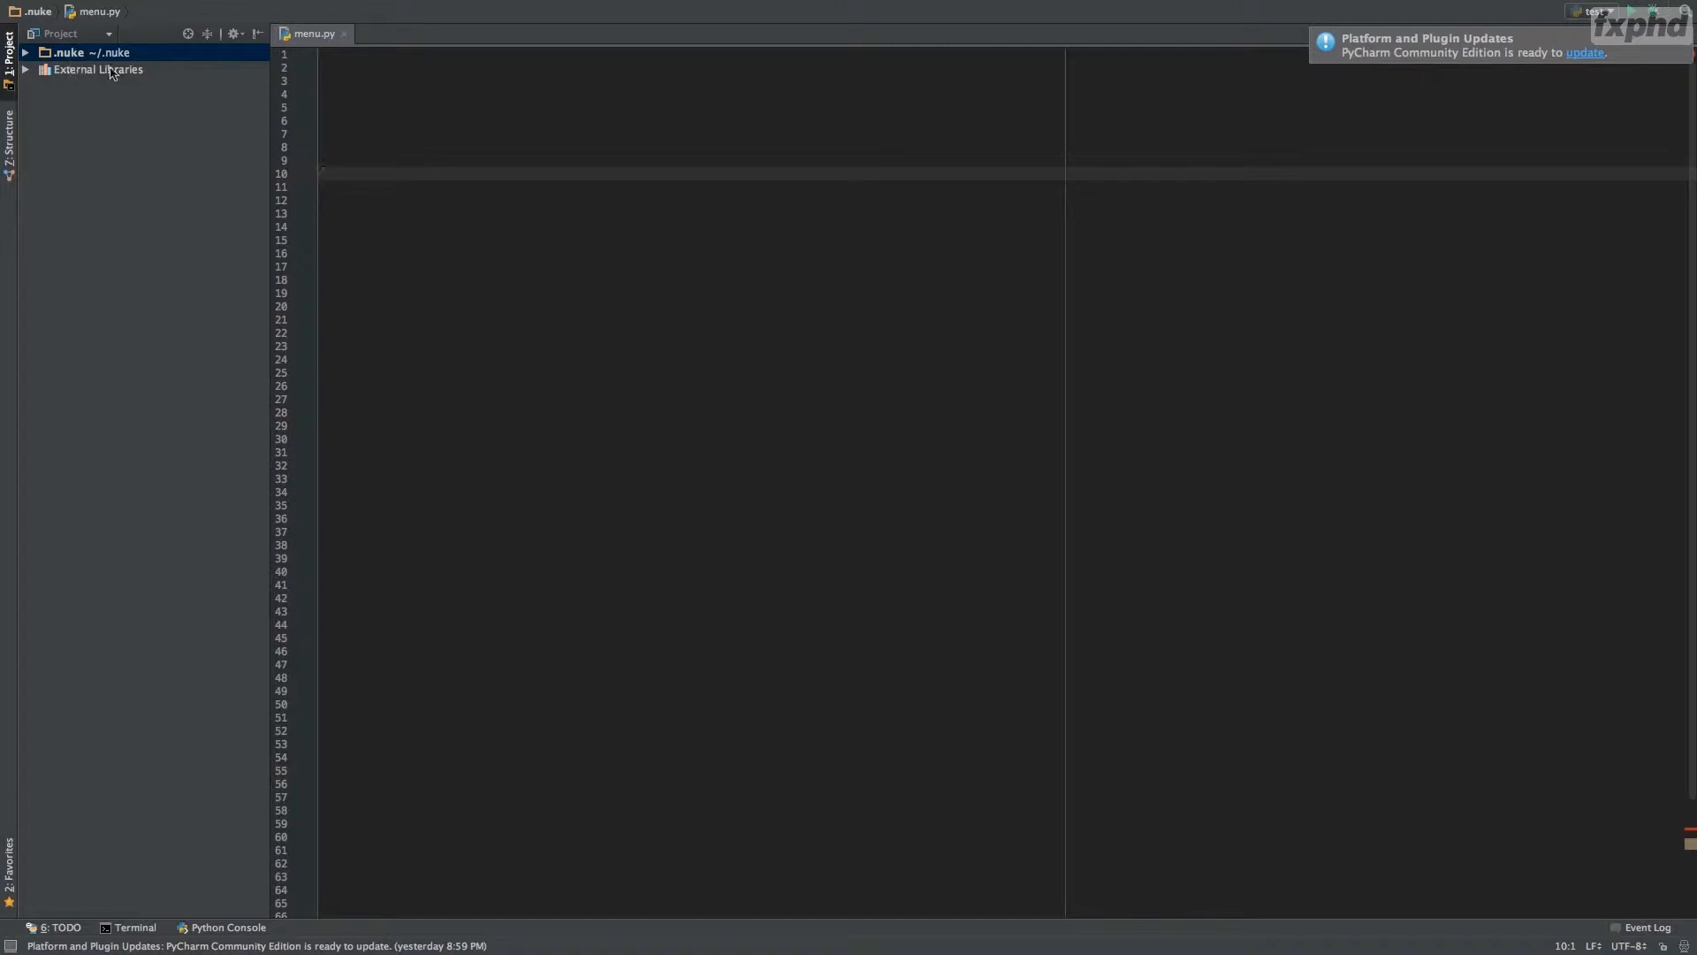
# Import the nuke module on line 2 of the empty menu.py and leave a blank line below it.
pyautogui.click(355, 63)
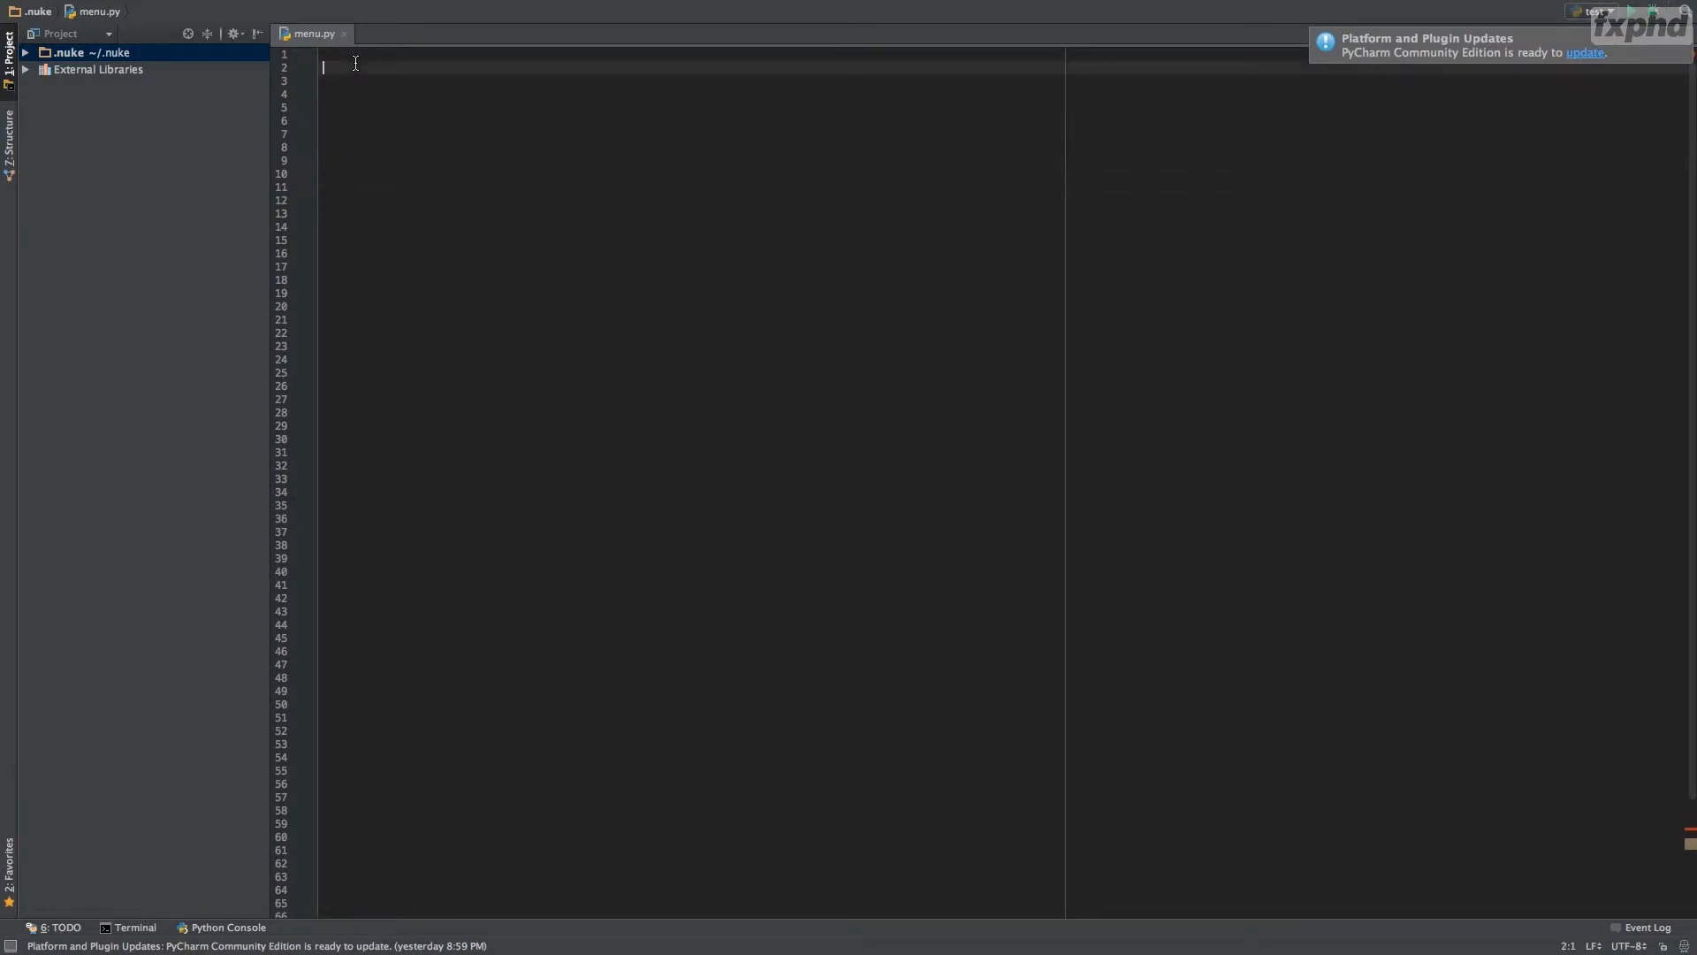
pyautogui.write('impor')
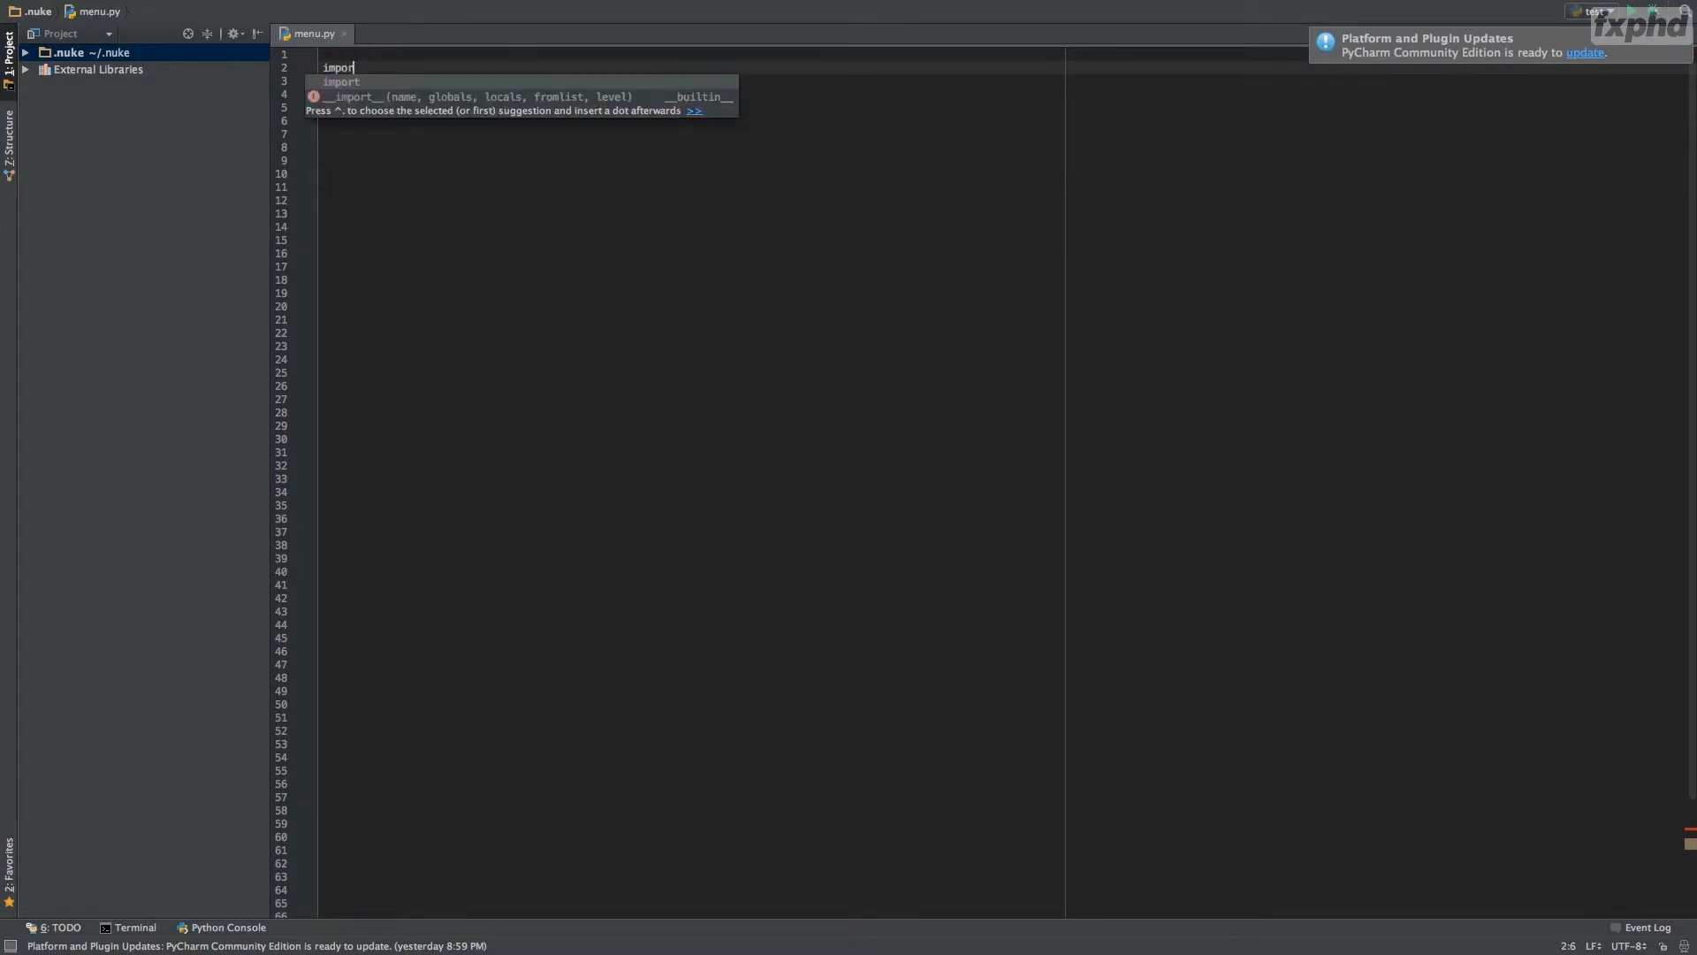
pyautogui.write('t nuke')
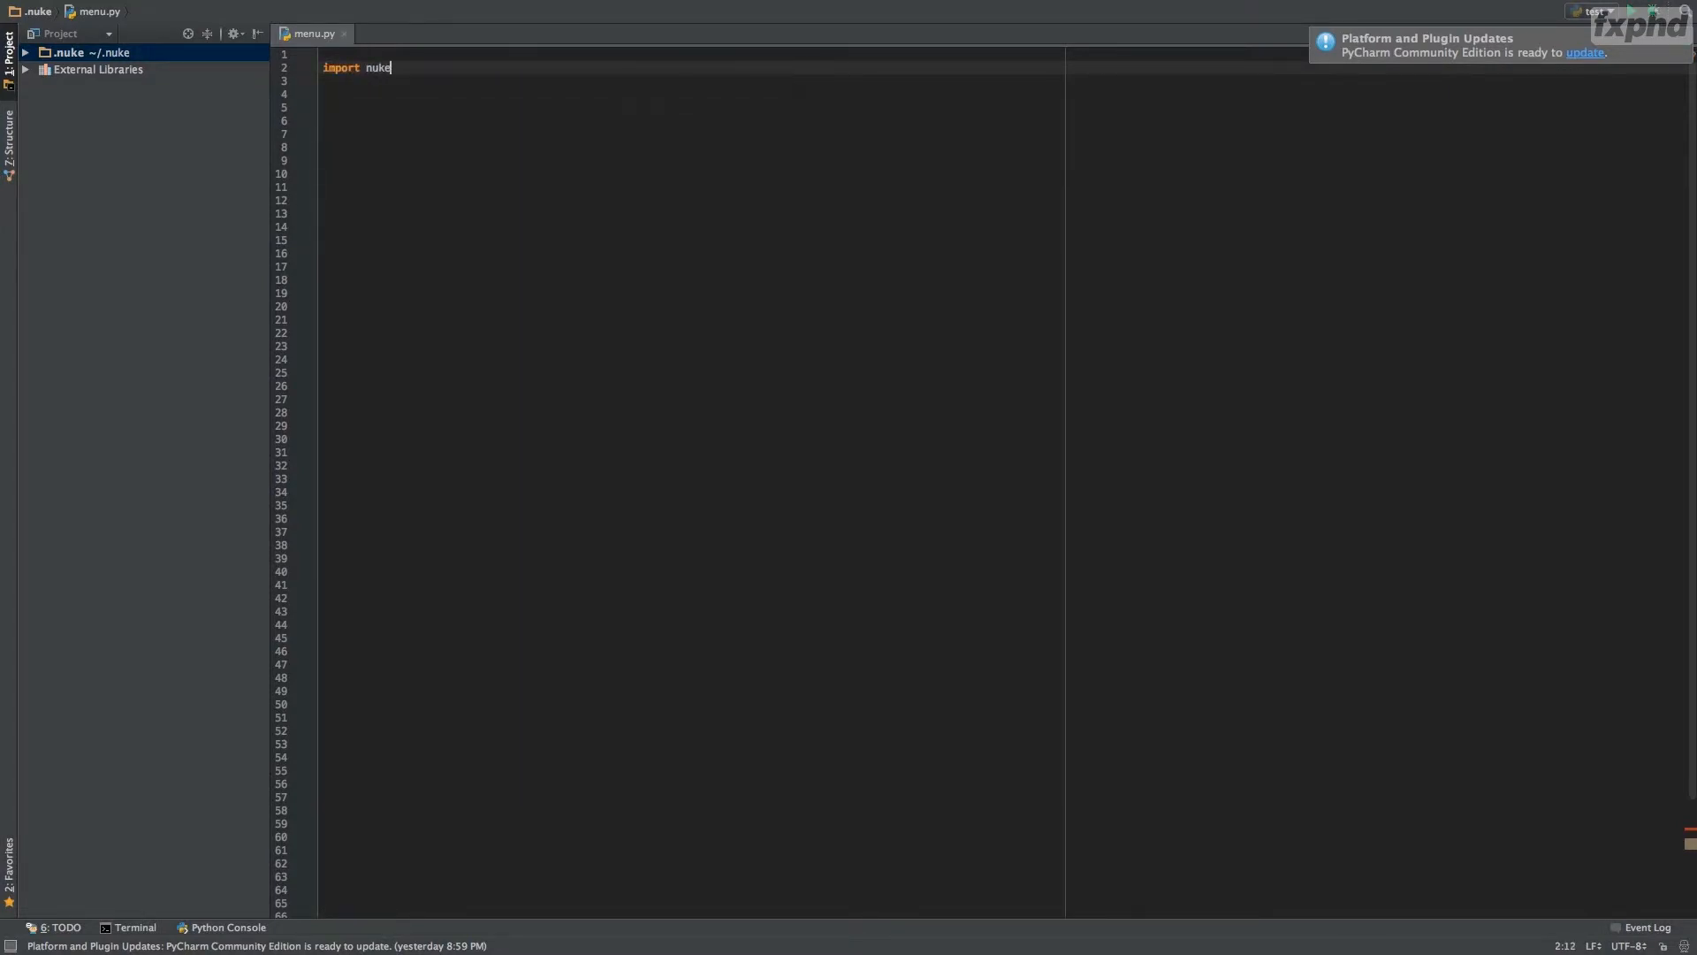
pyautogui.press('Return')
pyautogui.press('Return')
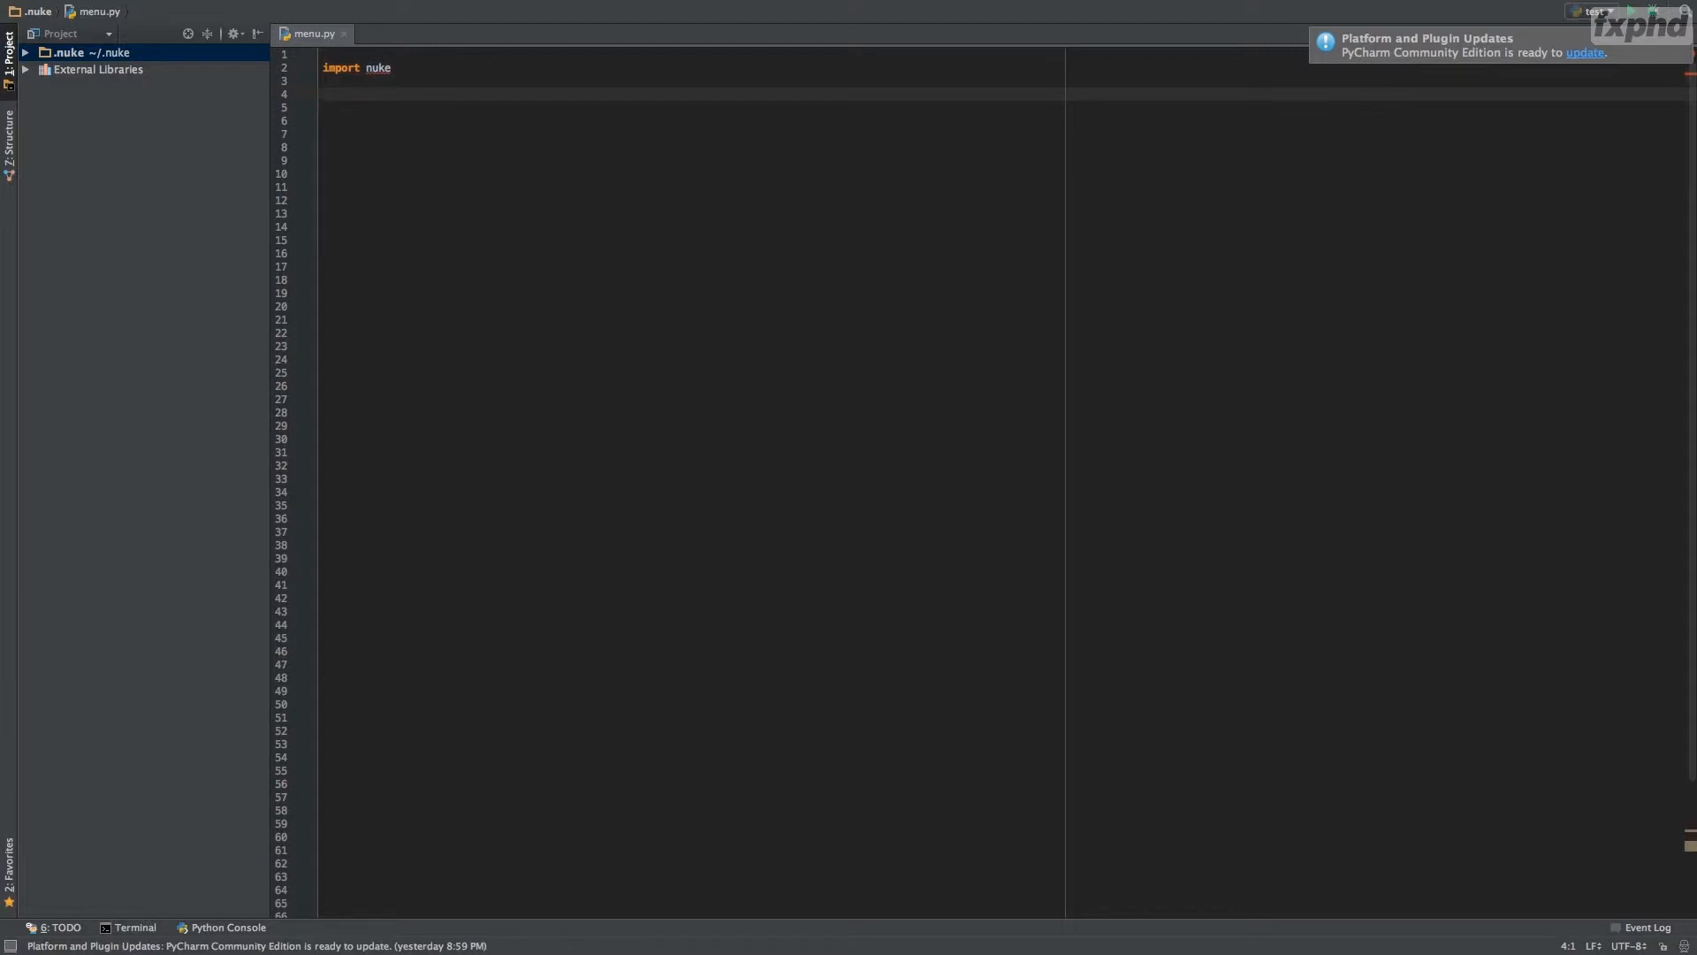
# Add a nuke.knobDefault() call on line 4 with "Grain2.seed" as its first argument.
pyautogui.write('nuke.knobDefault()')
pyautogui.press('Left')
pyautogui.write('"')
pyautogui.write('Grain2.seed"')
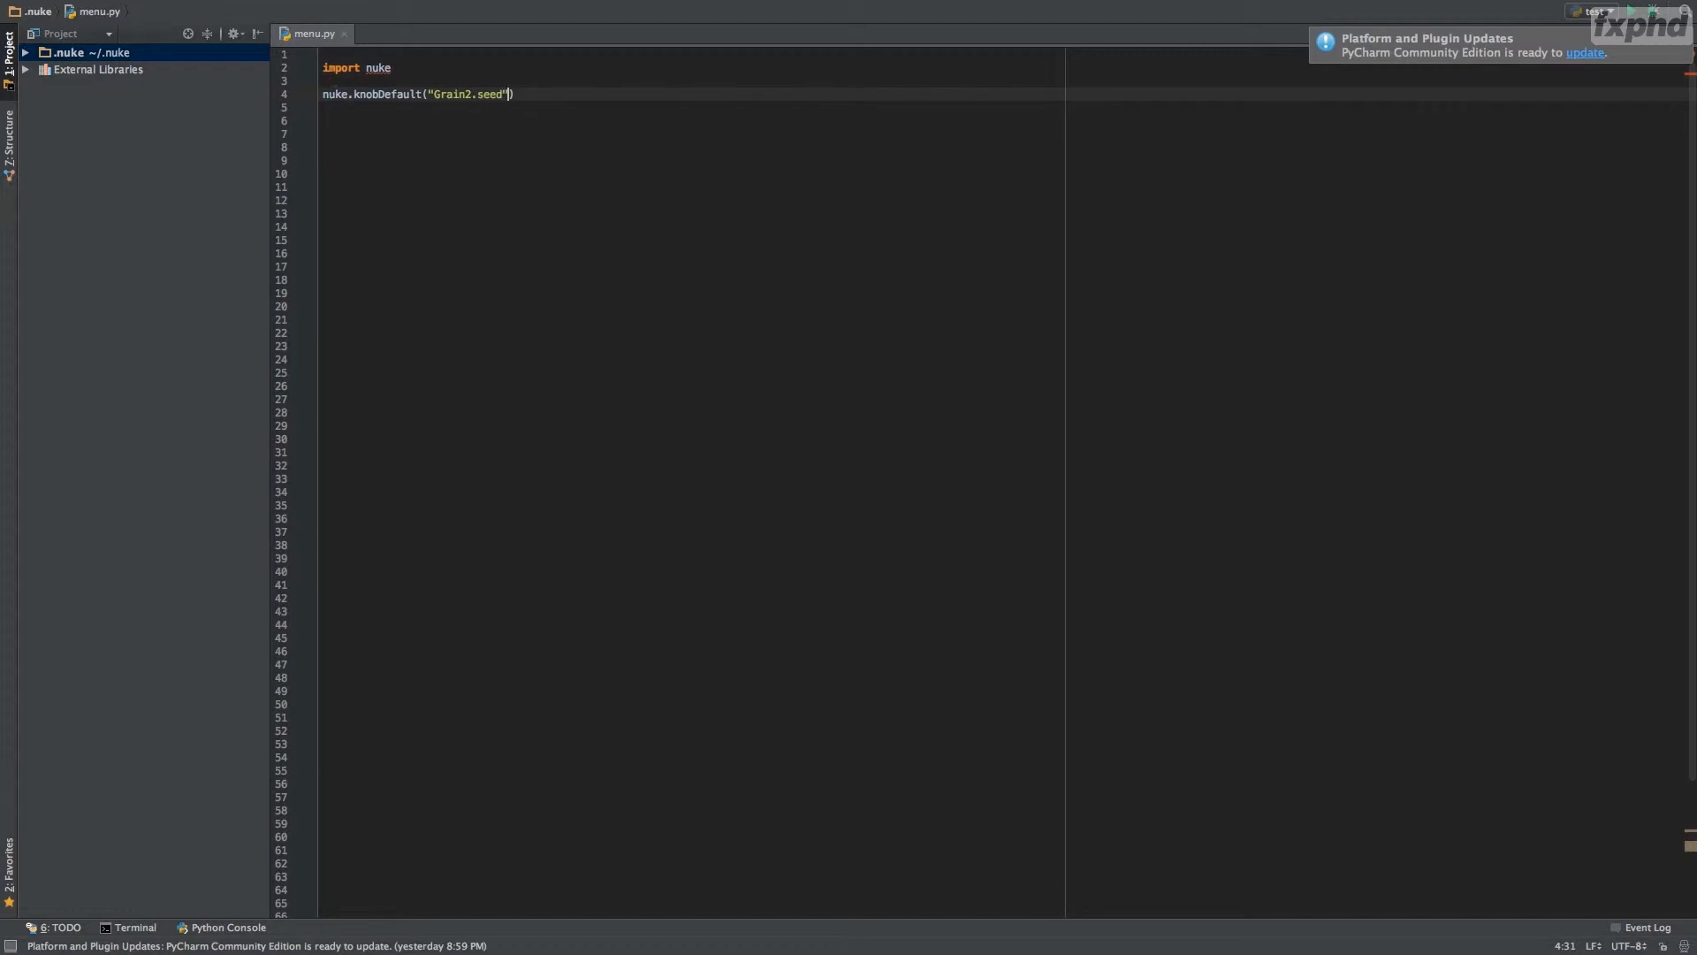
pyautogui.write(', ""')
# Give the knobDefault call the string "random(frame)*14525874" as its second argument.
pyautogui.write('andom()frame*')
pyautogui.write('14525874')
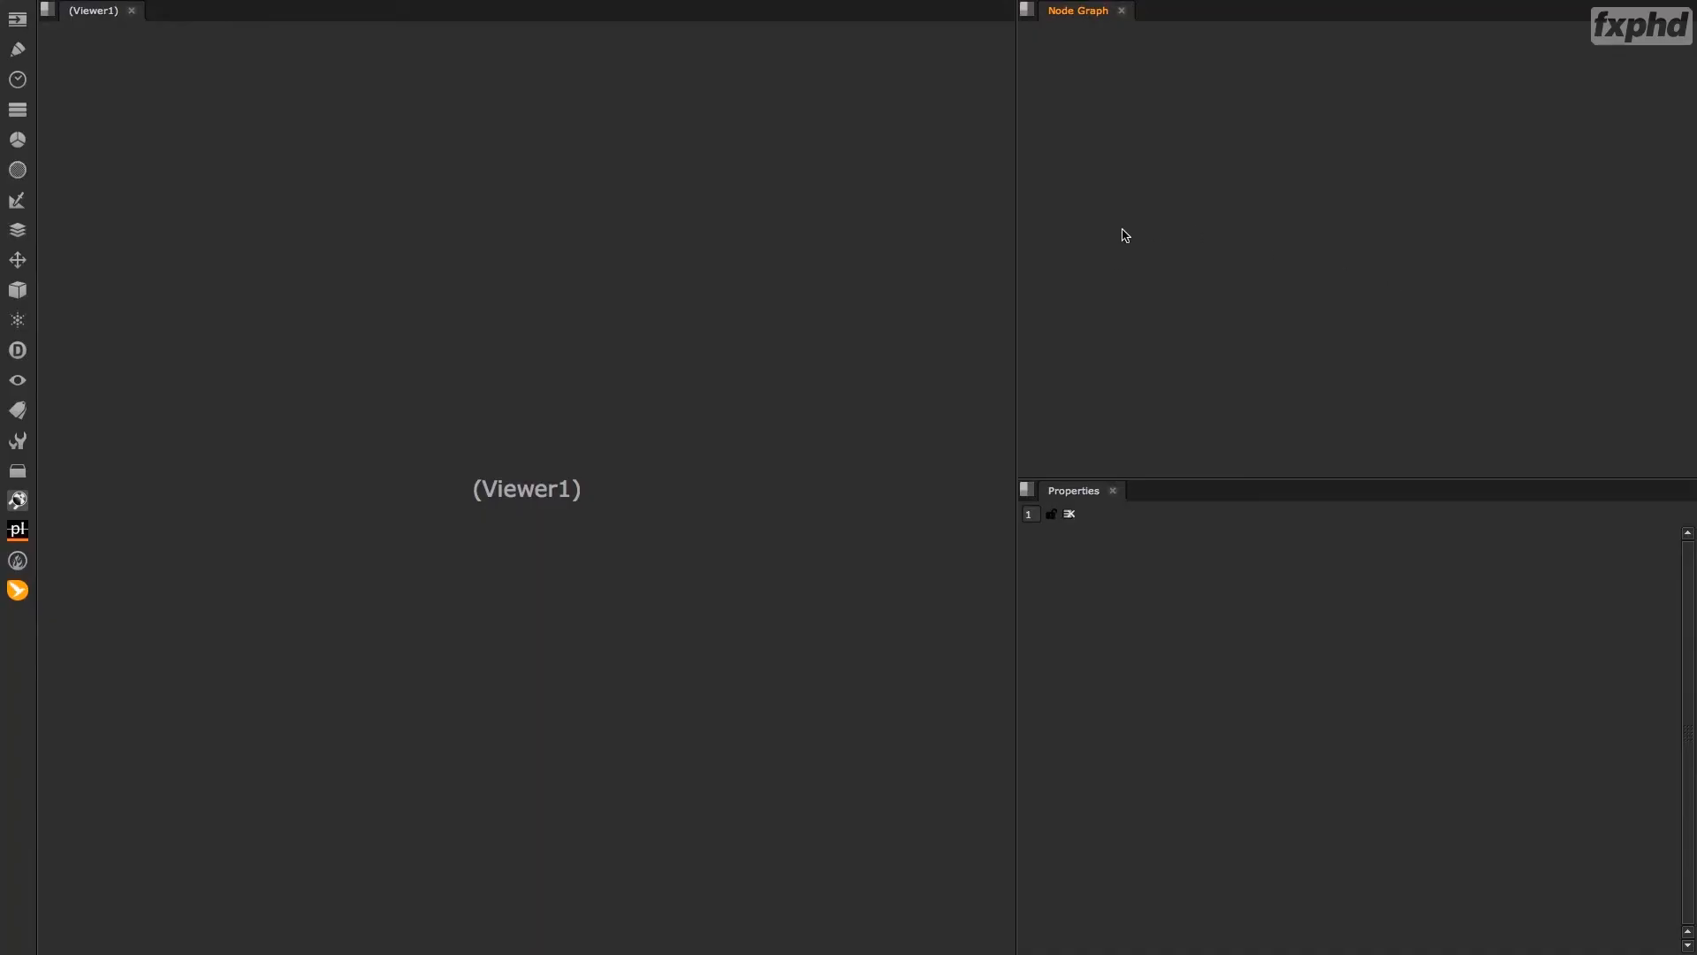
# Switch to Nuke and create a Grain node in the empty node graph.
pyautogui.press('Tab')
pyautogui.write('g')
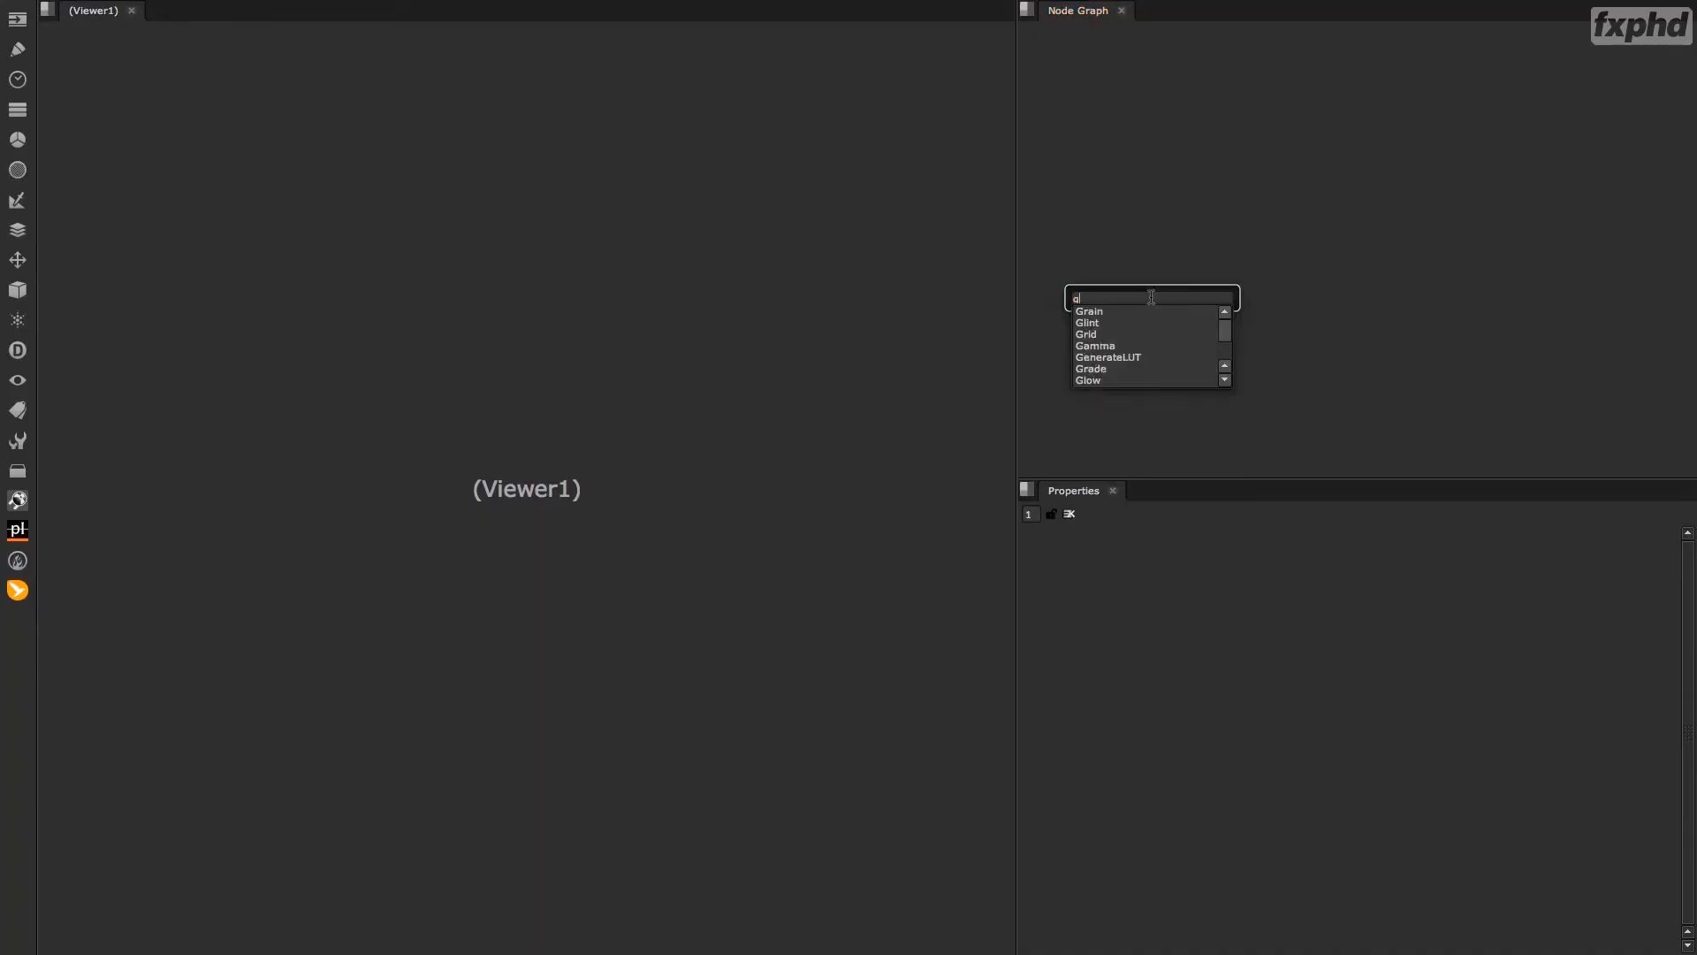
pyautogui.write('rain')
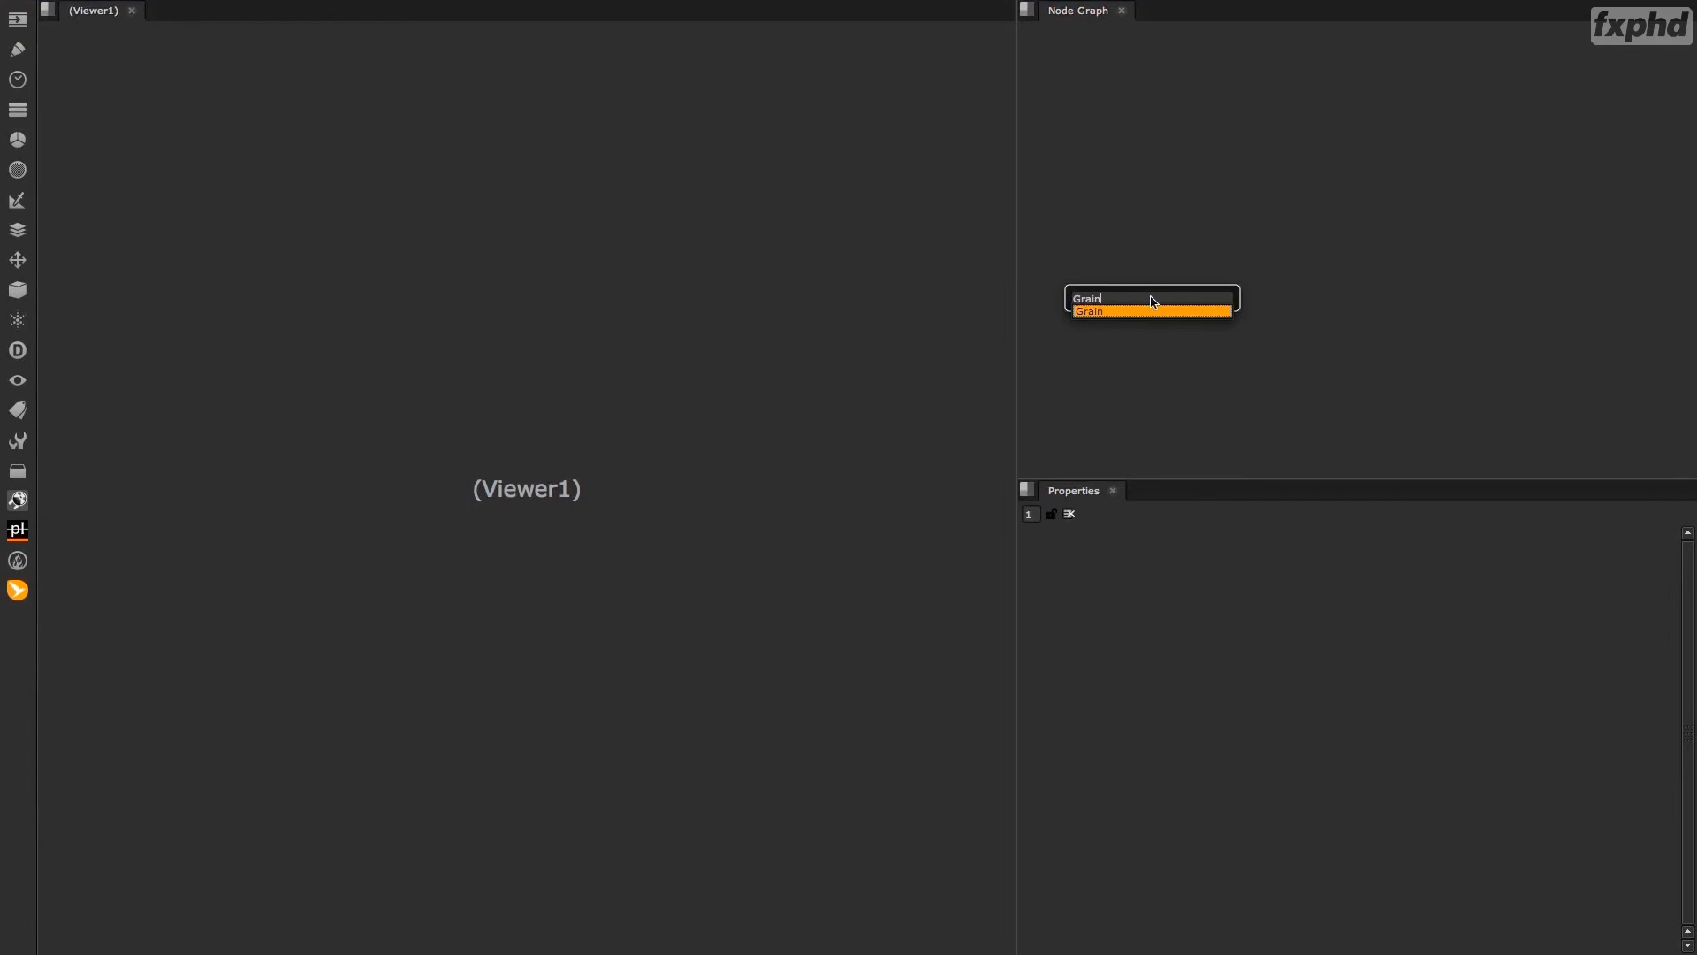
pyautogui.press('Return')
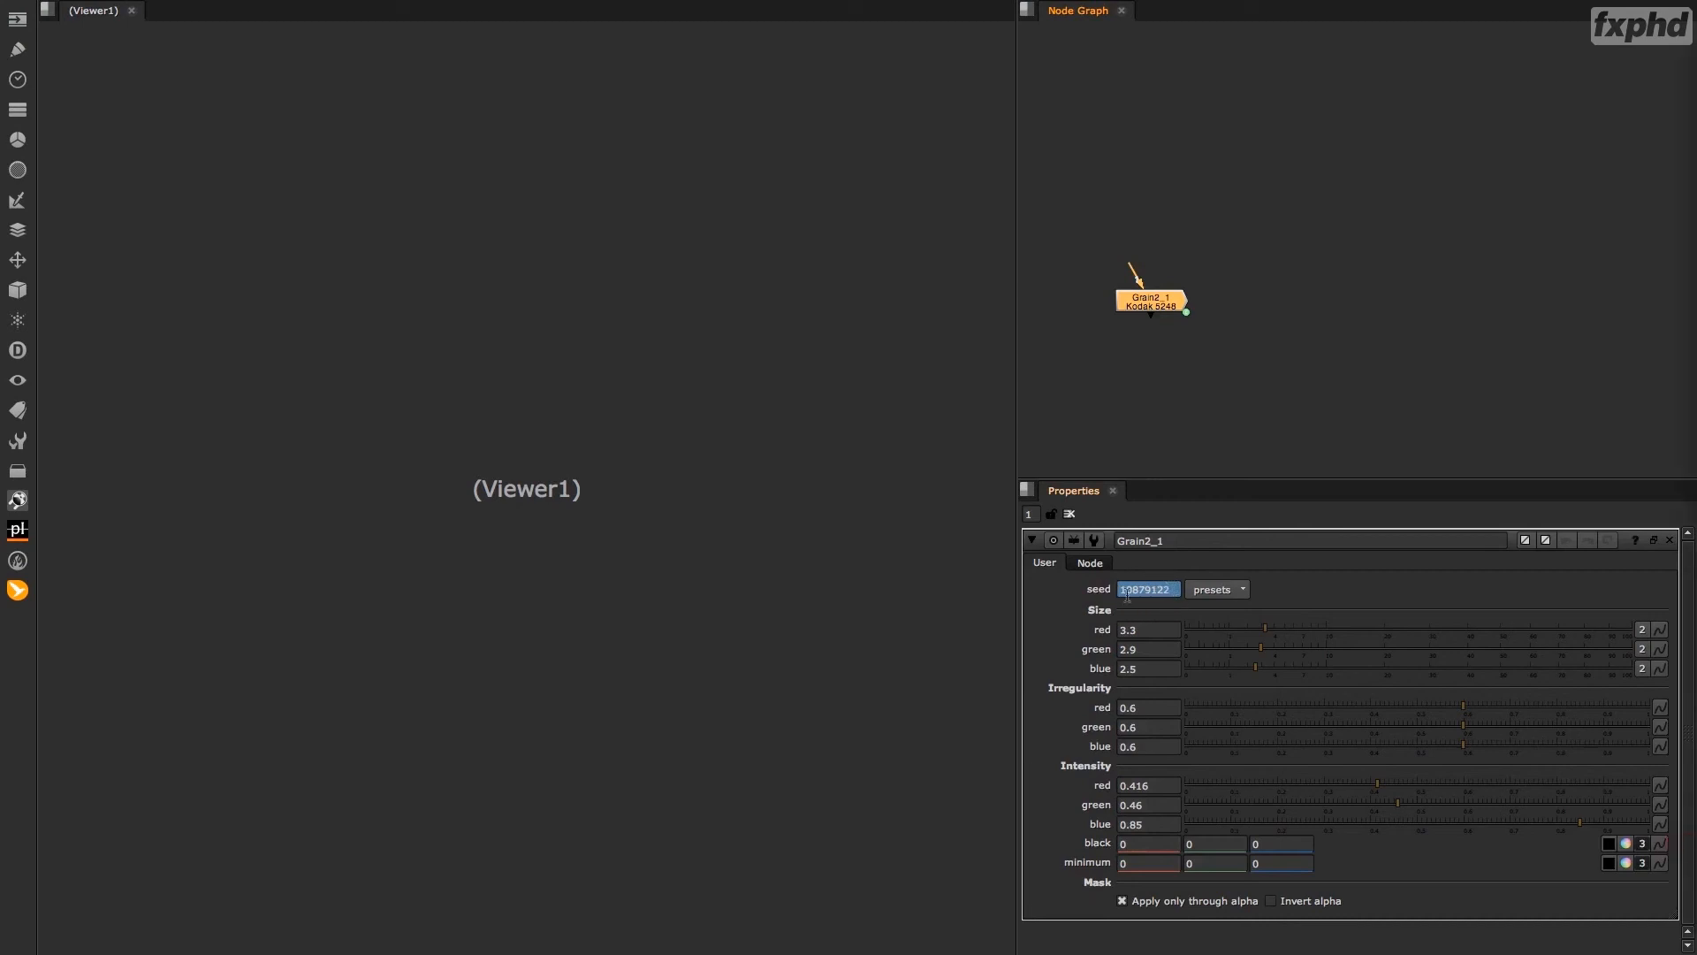
# Open the new Grain node's seed expression, move its dialog over the viewer, and check the full expression.
pyautogui.moveTo(1128, 598); pyautogui.dragTo(1171, 597)
pyautogui.press('=')
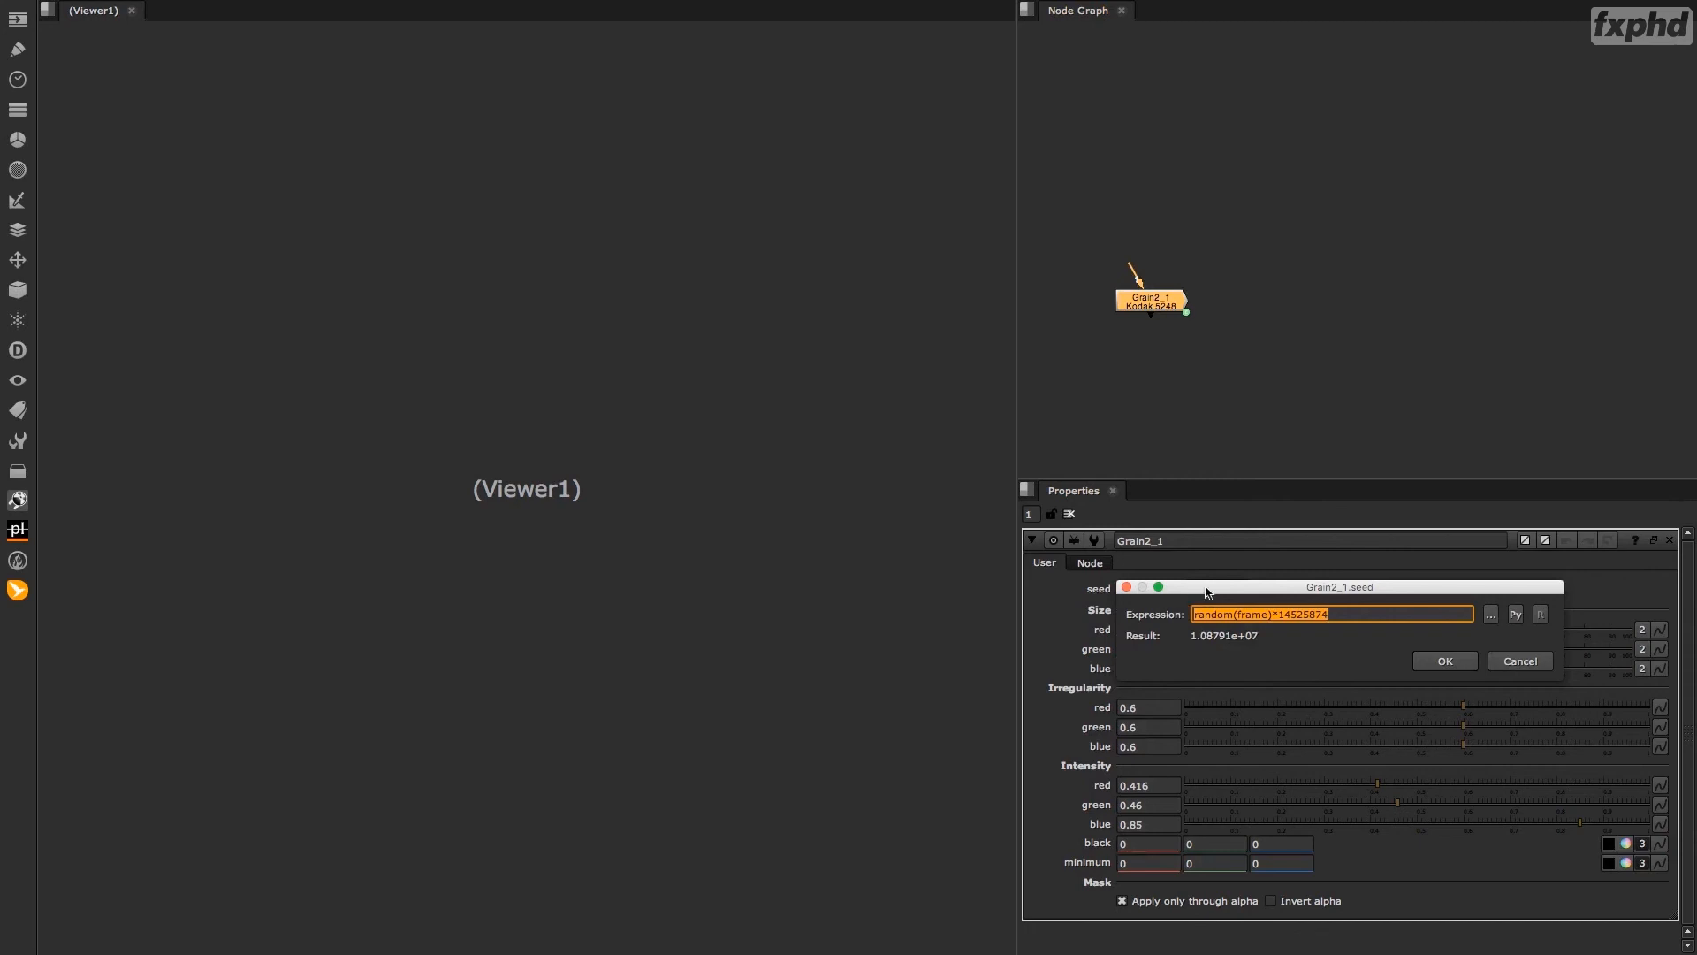
pyautogui.moveTo(1207, 589); pyautogui.dragTo(663, 346)
pyautogui.click(767, 372)
pyautogui.moveTo(768, 372); pyautogui.dragTo(621, 375)
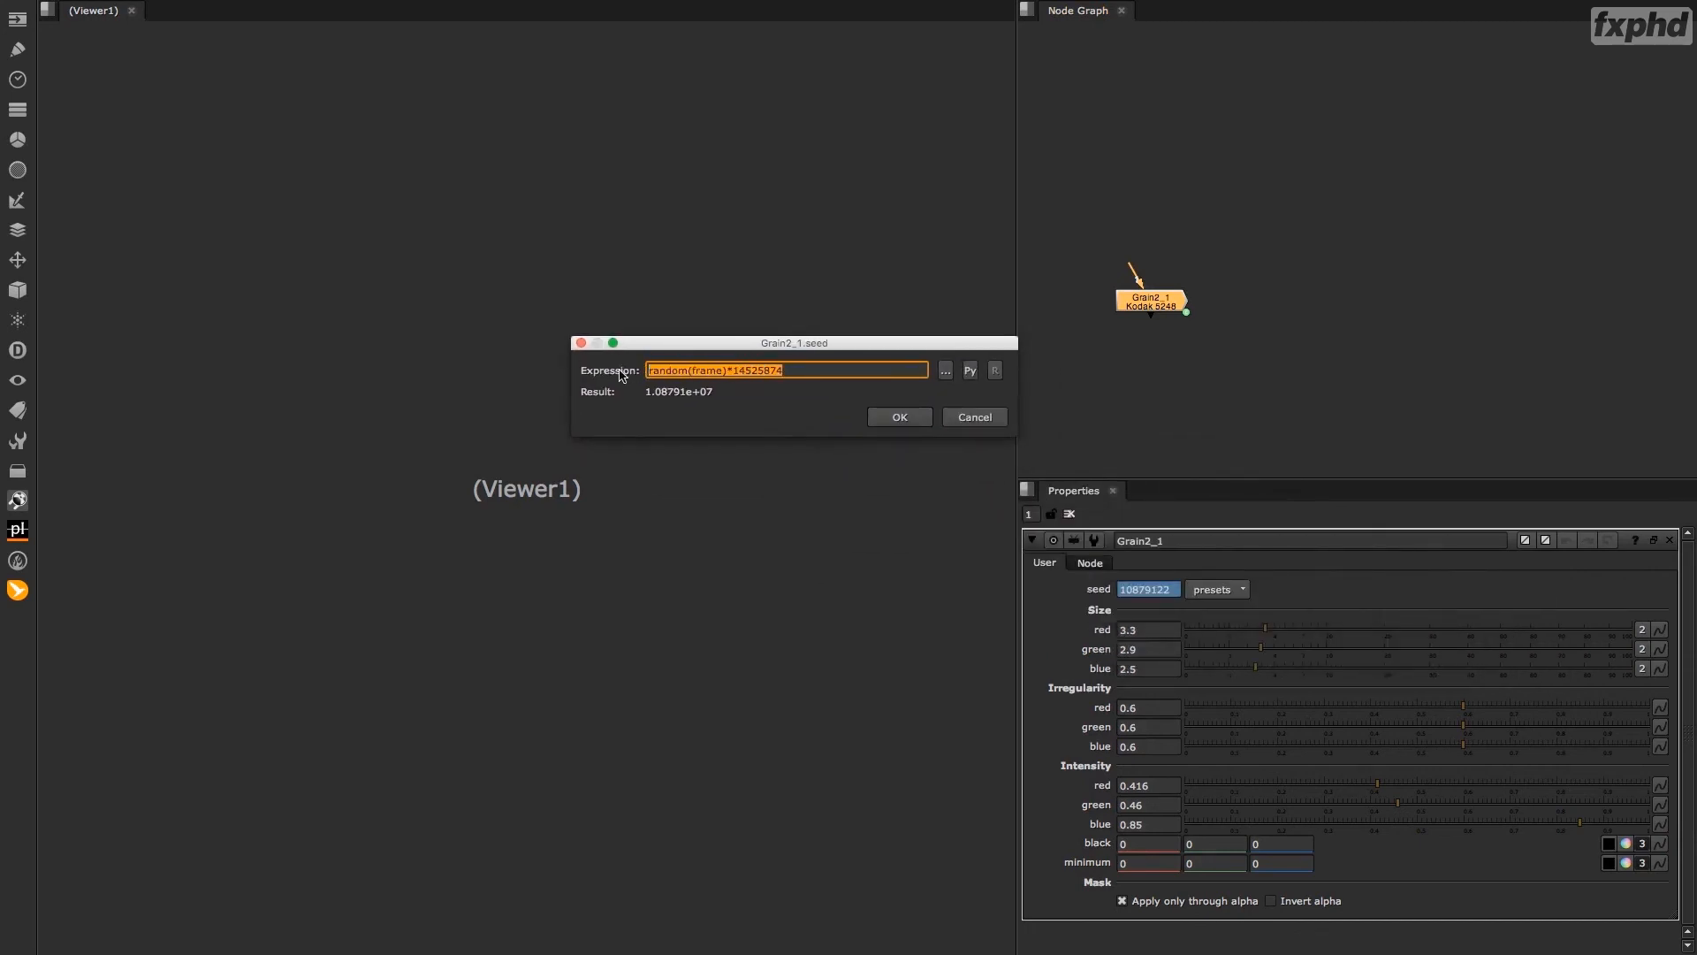